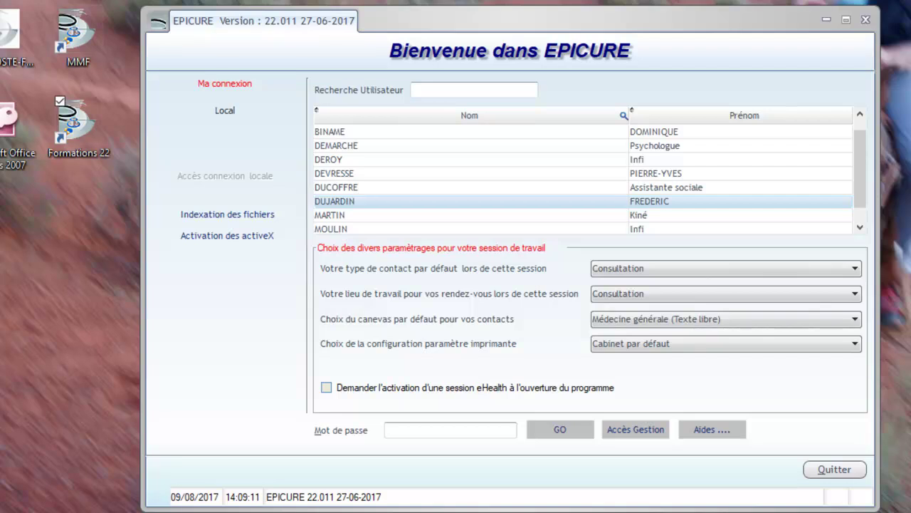
Select the doctor's account on the login screen, enter its account password and open the management access (Accès Gestion).
{"action": "left_click", "coordinate": [377, 202]}
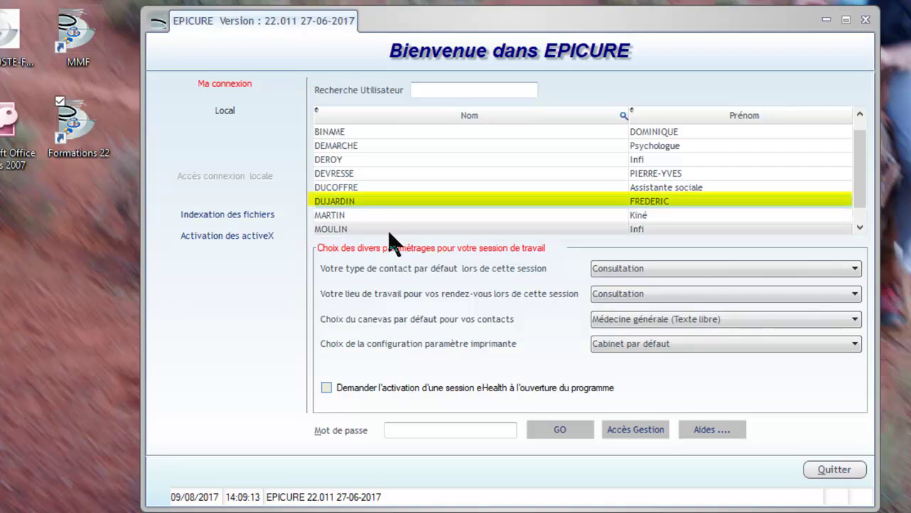
{"action": "left_click", "coordinate": [406, 431]}
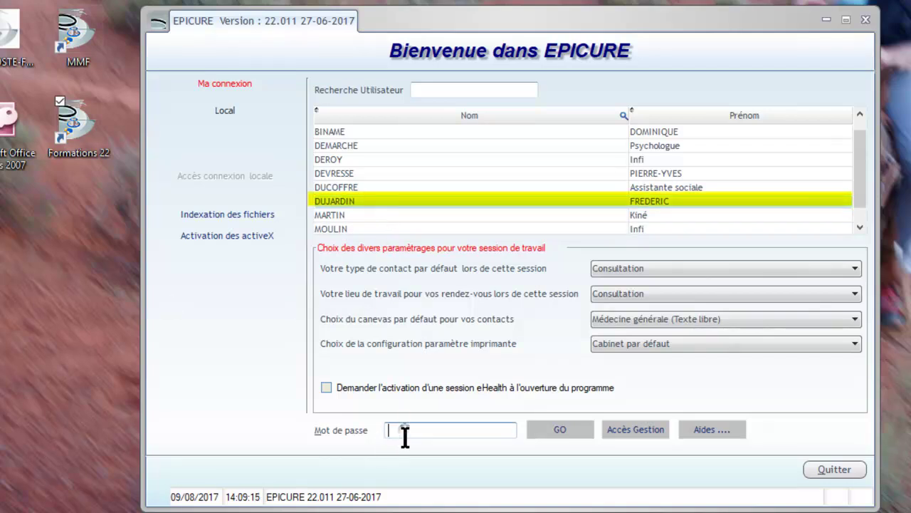
{"action": "type", "text": "*"}
{"action": "left_click", "coordinate": [636, 431]}
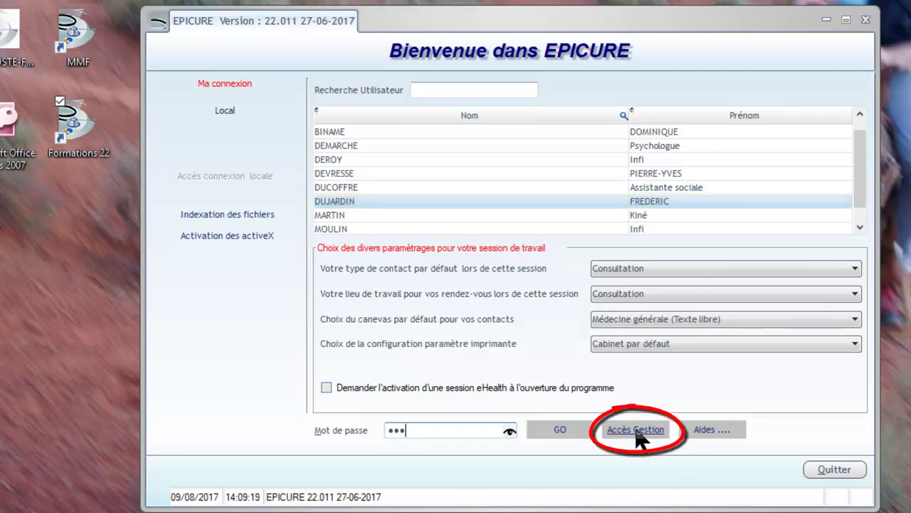
{"action": "left_click", "coordinate": [636, 430]}
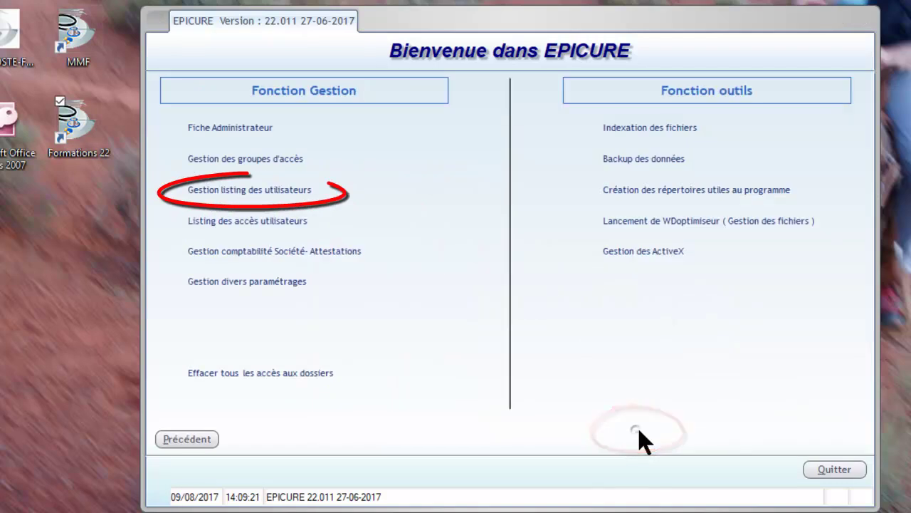
Create a user from the user listing with Nom SECRETAIRE, Prénom ACCUEILLANTE and an account password.
{"action": "left_click", "coordinate": [258, 199]}
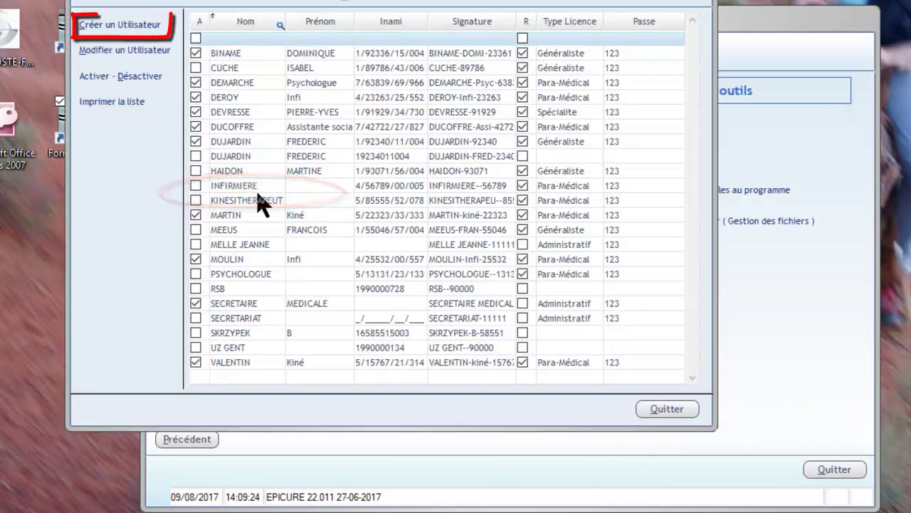
{"action": "left_click", "coordinate": [119, 27]}
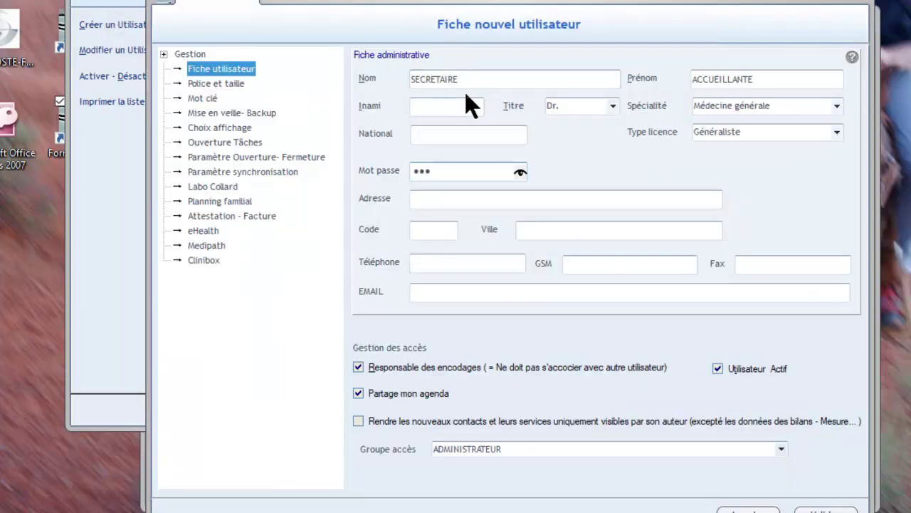
{"action": "left_click", "coordinate": [473, 85]}
{"action": "left_click", "coordinate": [759, 83]}
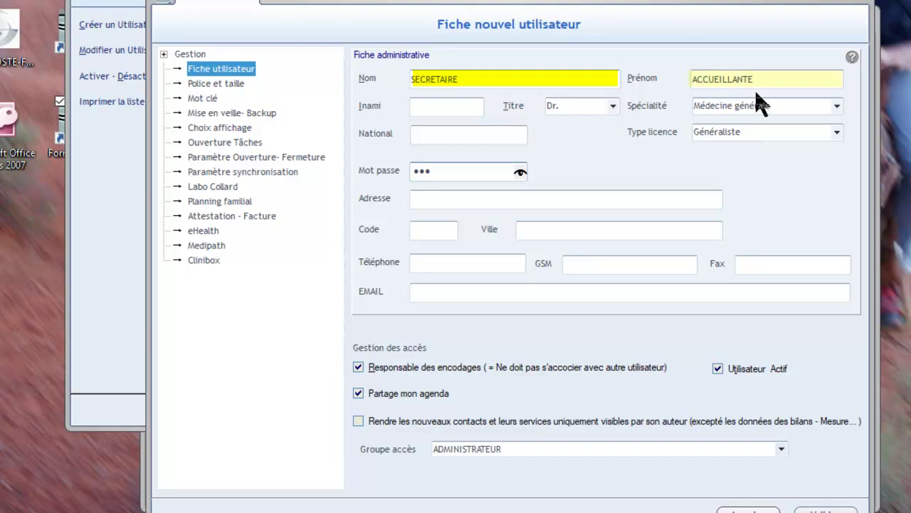
{"action": "left_click", "coordinate": [473, 175]}
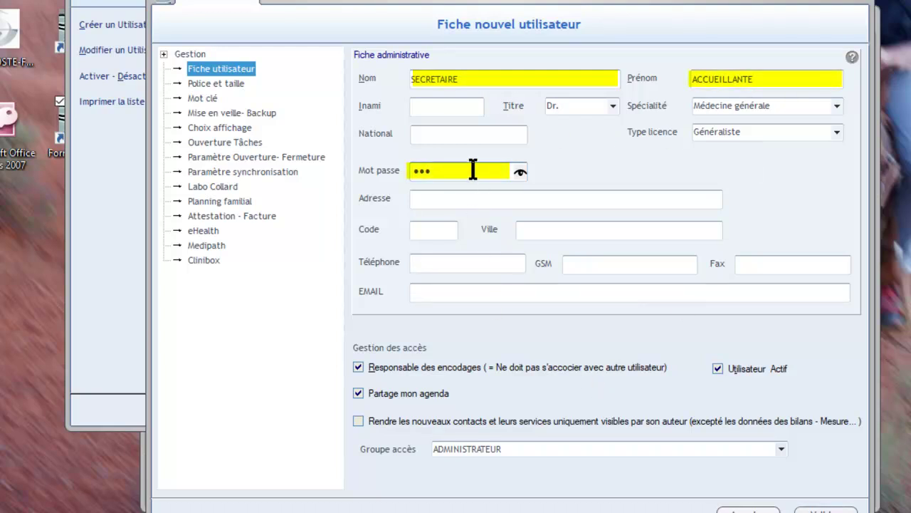
Set the new user's Type licence to Administratif and validate the user record.
{"action": "left_click", "coordinate": [769, 135]}
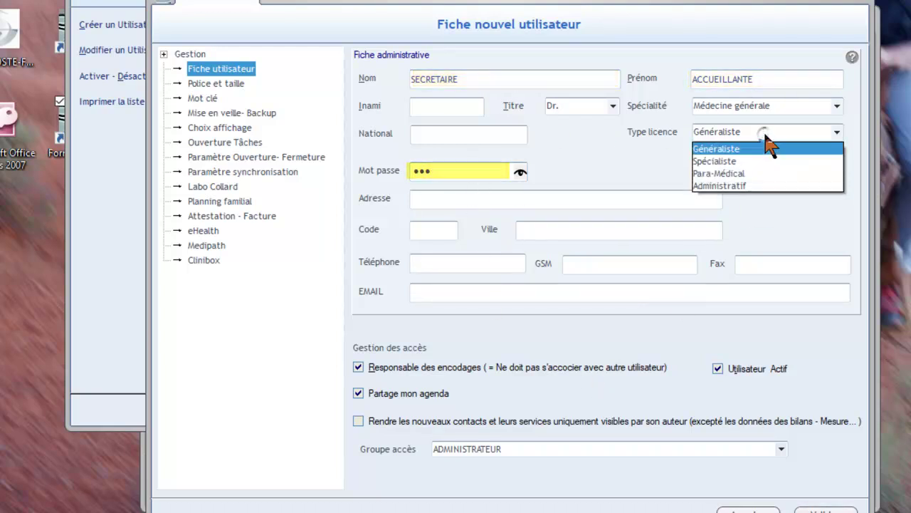
{"action": "left_click", "coordinate": [761, 187]}
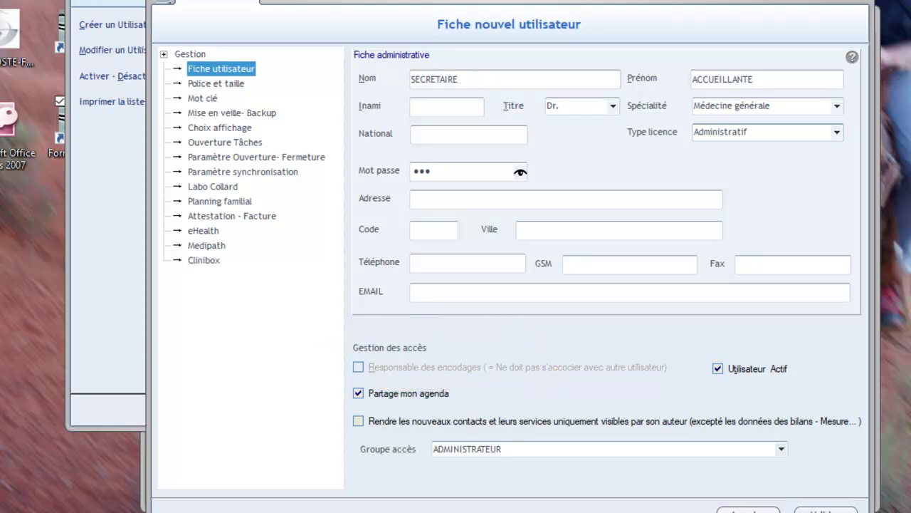
{"action": "left_click", "coordinate": [833, 508]}
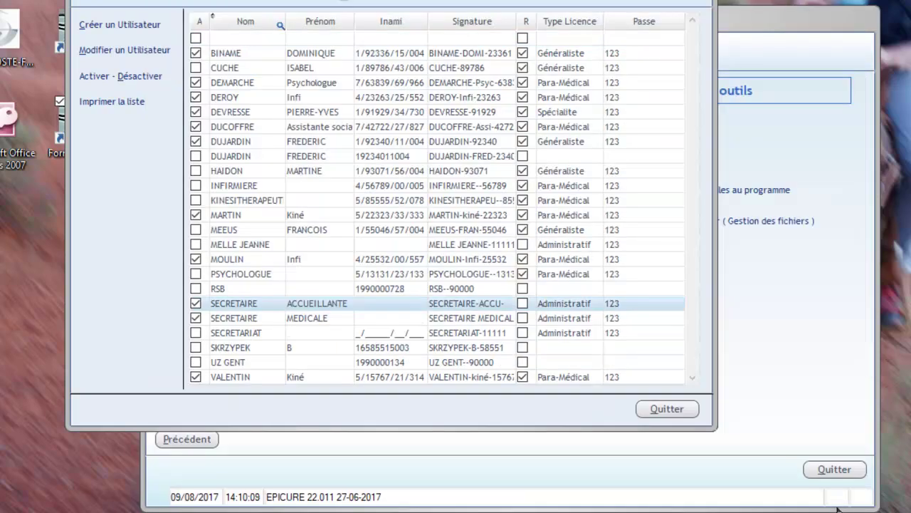
Leave the user listing and management functions, and start a normal work session with the doctor's account.
{"action": "left_click", "coordinate": [682, 411]}
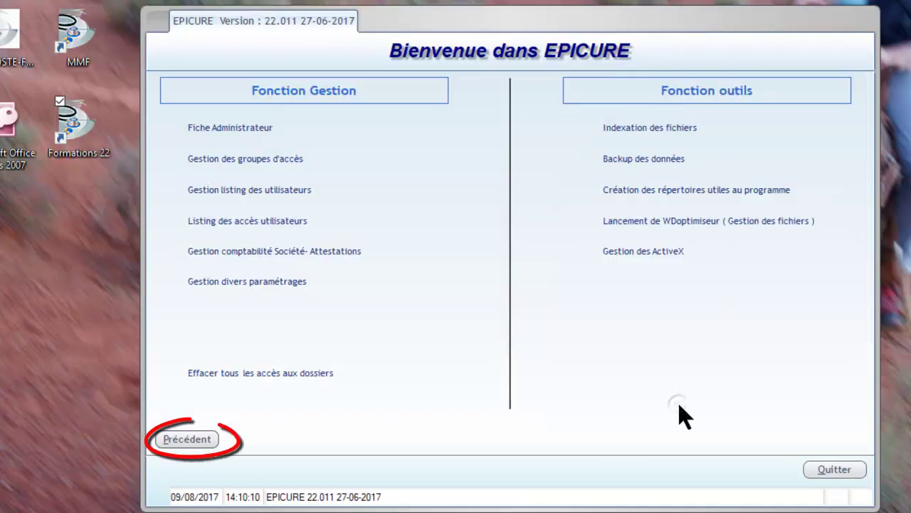
{"action": "left_click", "coordinate": [187, 439]}
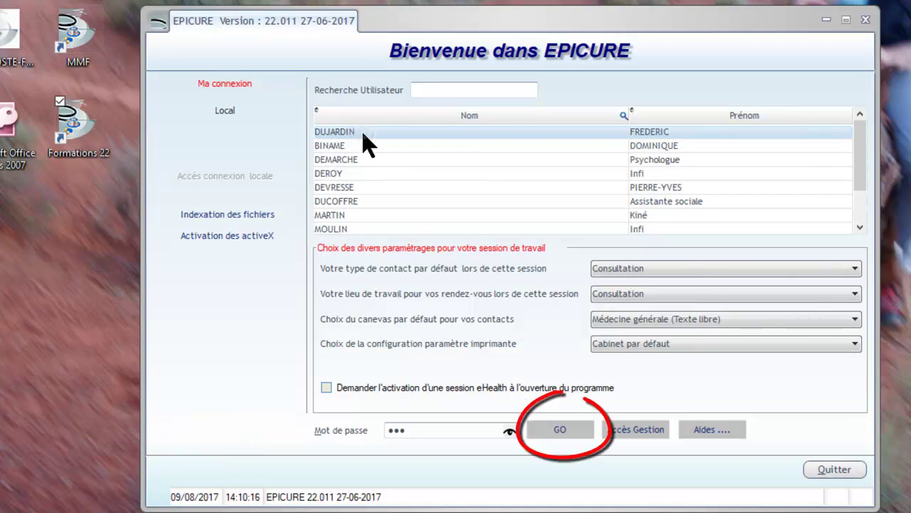
{"action": "left_click", "coordinate": [557, 432]}
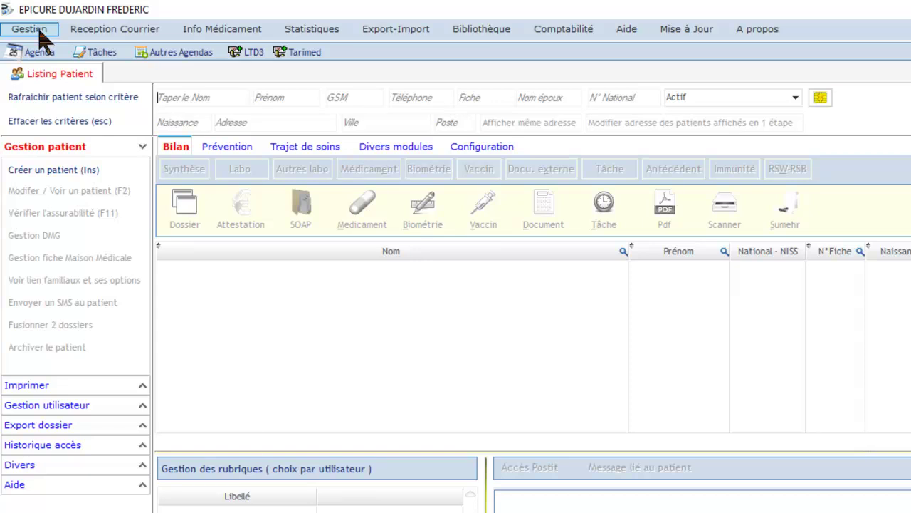
Authorise administrative staff to connect to eHealth with the doctor's certificate in Mes Paramètres eHealth and validate.
{"action": "left_click", "coordinate": [39, 32]}
{"action": "mouse_move", "coordinate": [242, 47]}
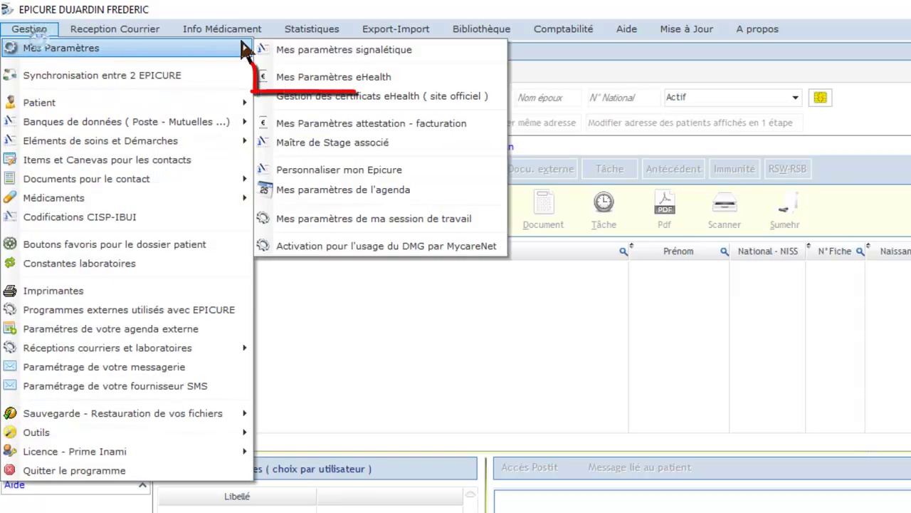
{"action": "left_click", "coordinate": [407, 80]}
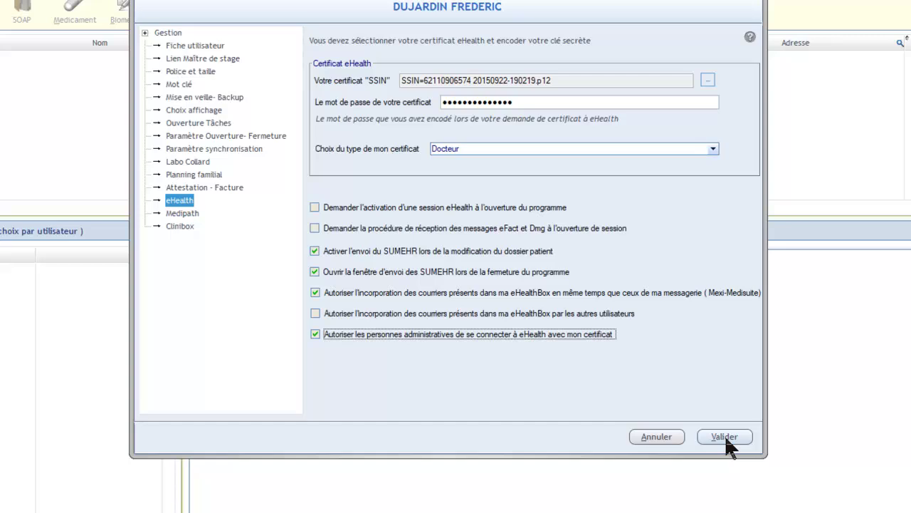
{"action": "left_click", "coordinate": [836, 477]}
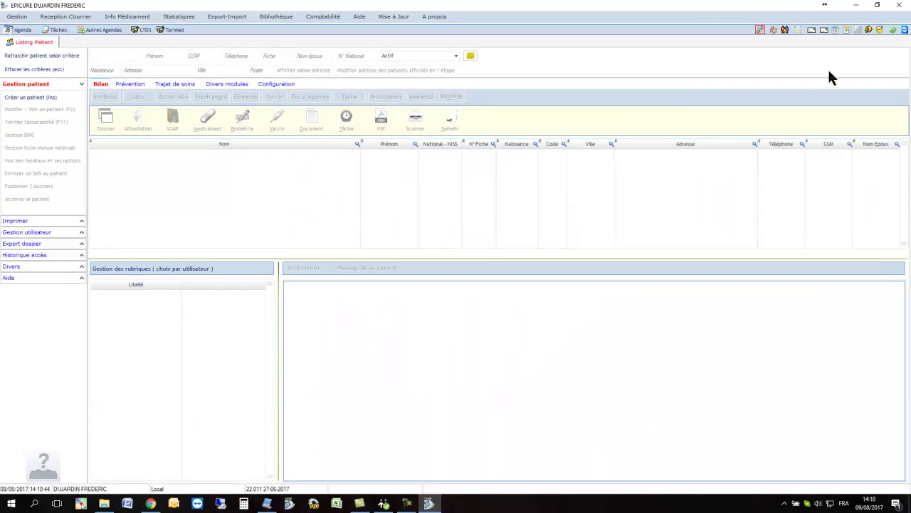
Exit the doctor's session and log in as SECRETAIRE ACCUEILLANTE with the account password, choosing the same doctor as associated user.
{"action": "left_click", "coordinate": [902, 8]}
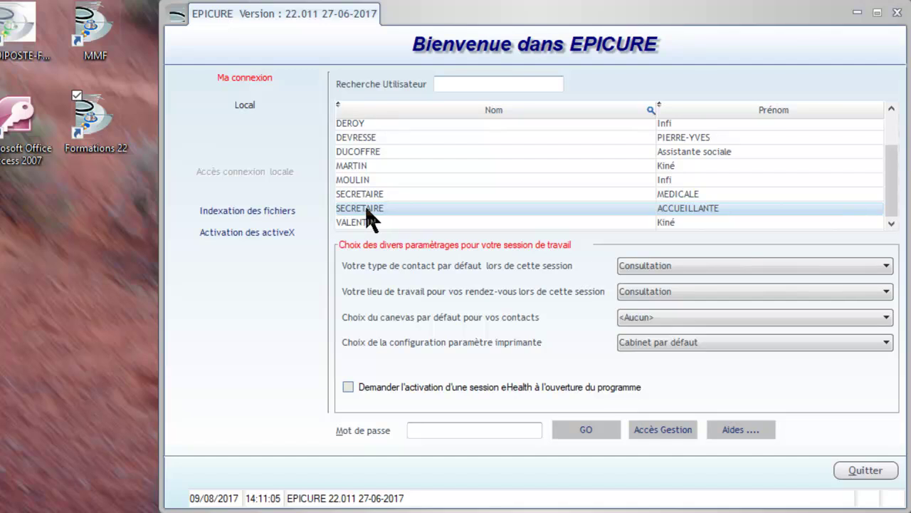
{"action": "left_click", "coordinate": [488, 432]}
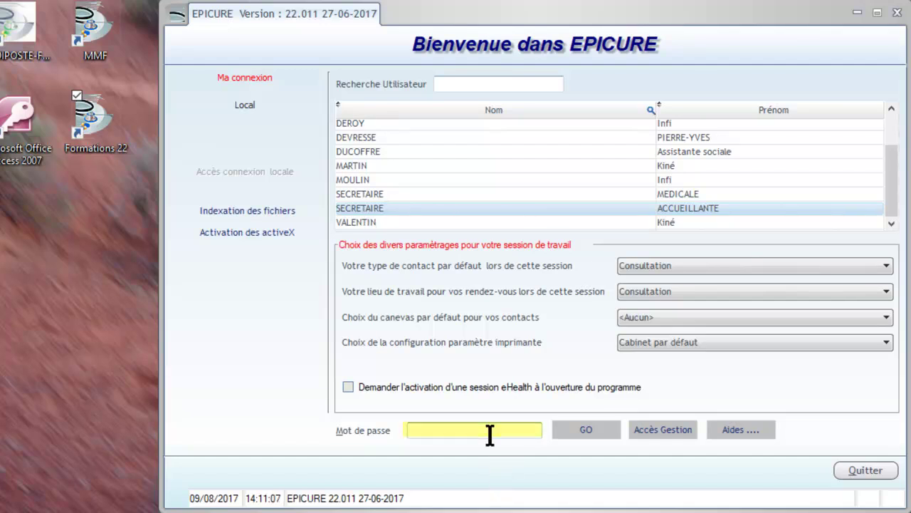
{"action": "type", "text": "a"}
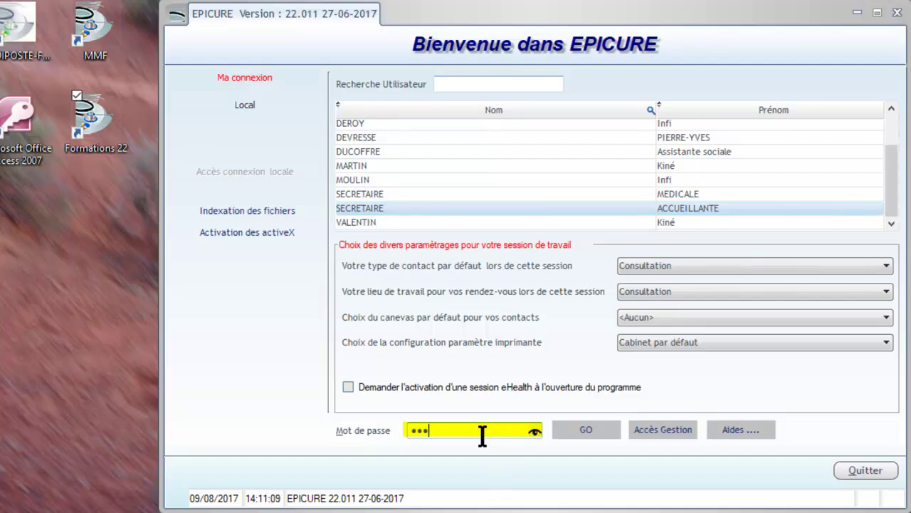
{"action": "left_click", "coordinate": [582, 430]}
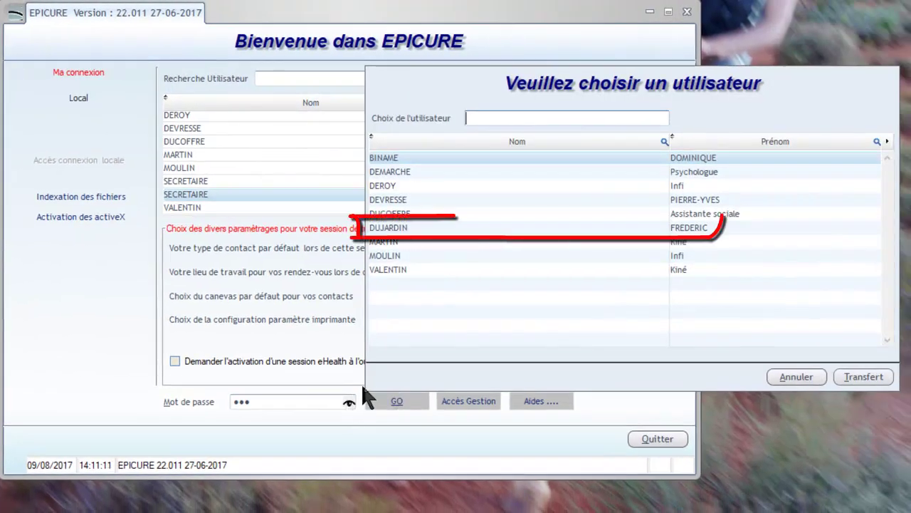
{"action": "left_click", "coordinate": [405, 230]}
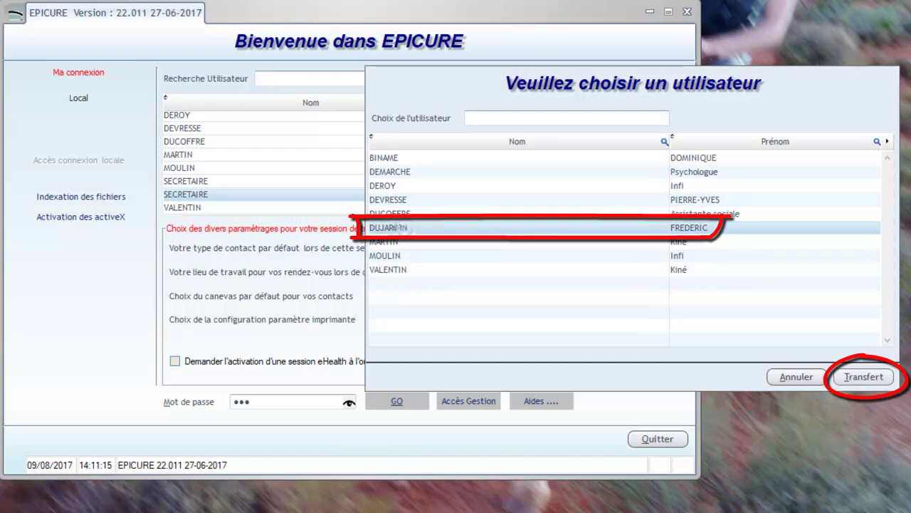
{"action": "left_click", "coordinate": [863, 378]}
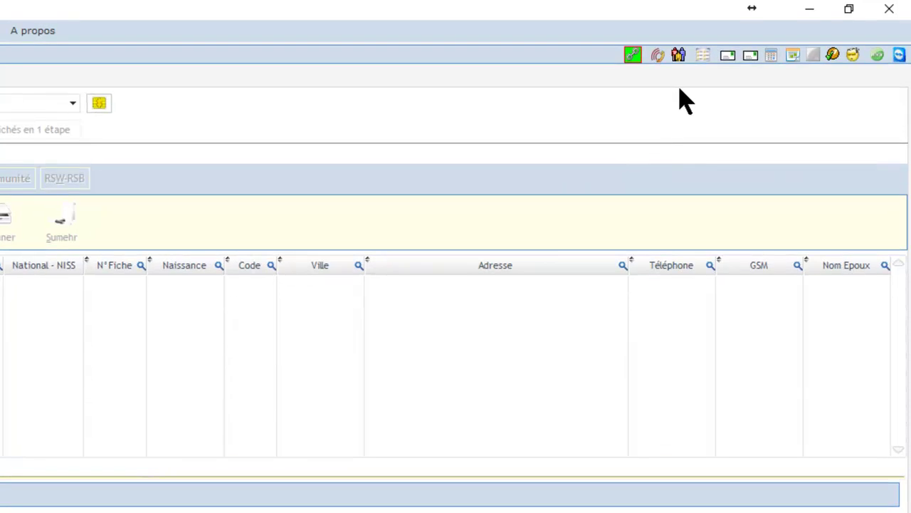
Switch the session's associated user to the first doctor in the user list.
{"action": "left_click", "coordinate": [784, 30]}
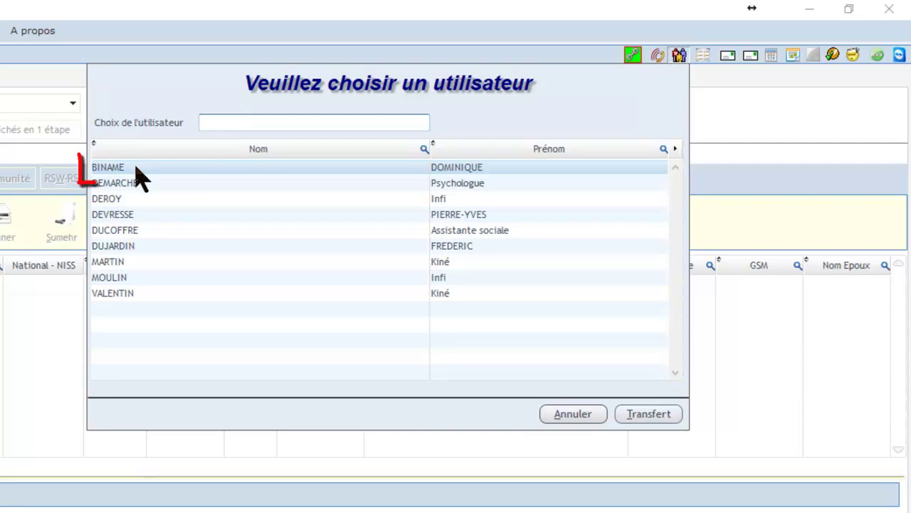
{"action": "left_click", "coordinate": [649, 415]}
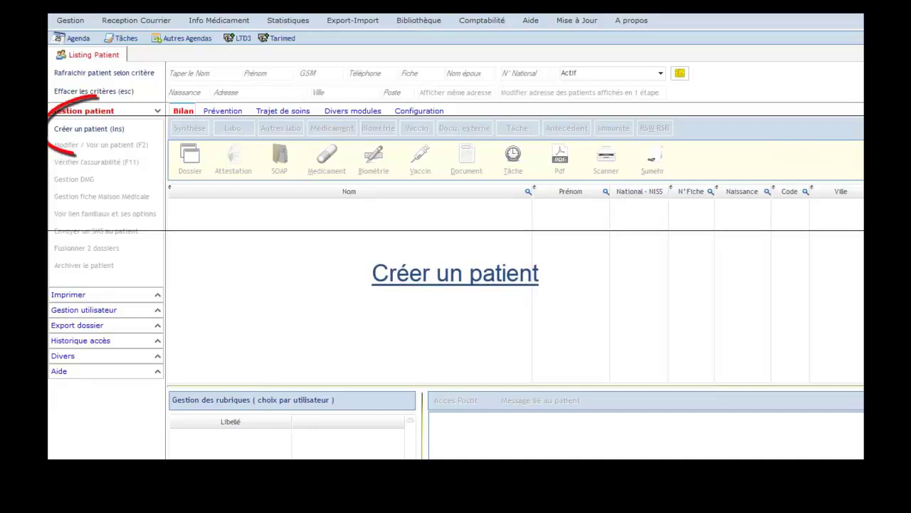
Create a patient record from the eID card, transfer the patient's insurability data into it and validate.
{"action": "left_click", "coordinate": [89, 130]}
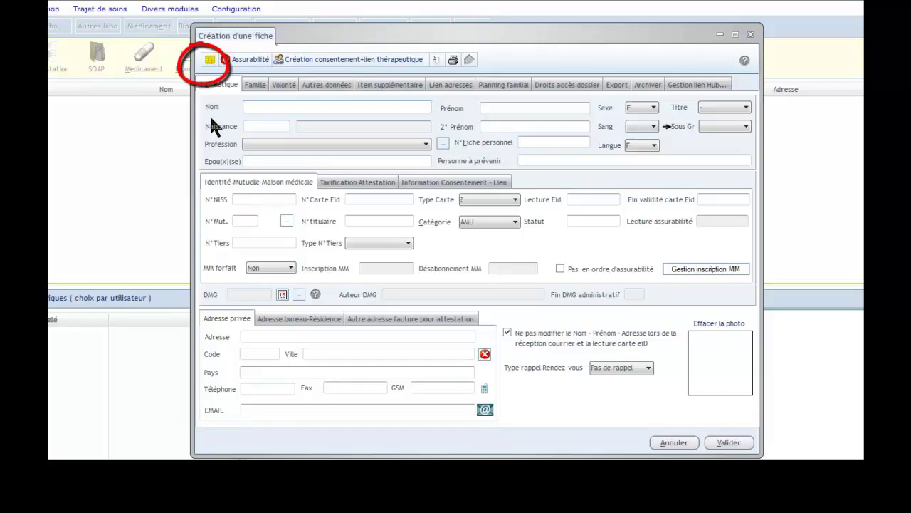
{"action": "left_click", "coordinate": [210, 61]}
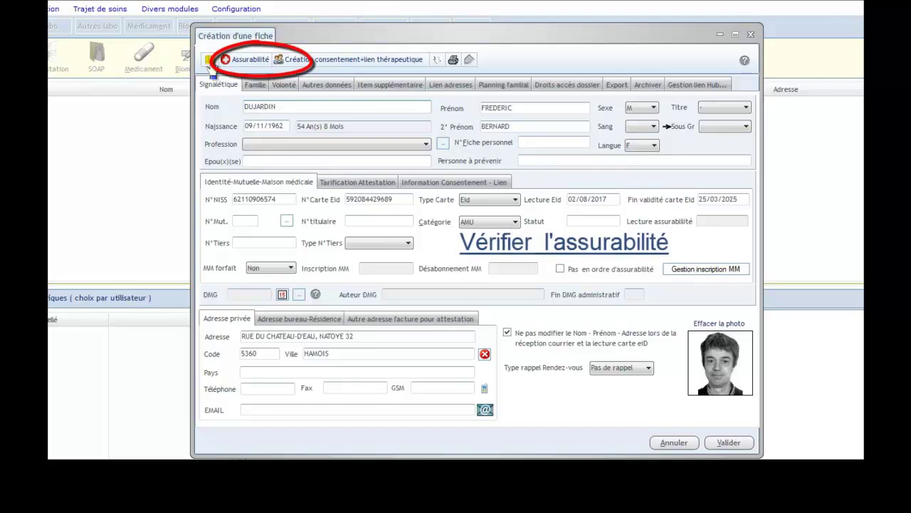
{"action": "left_click", "coordinate": [253, 61]}
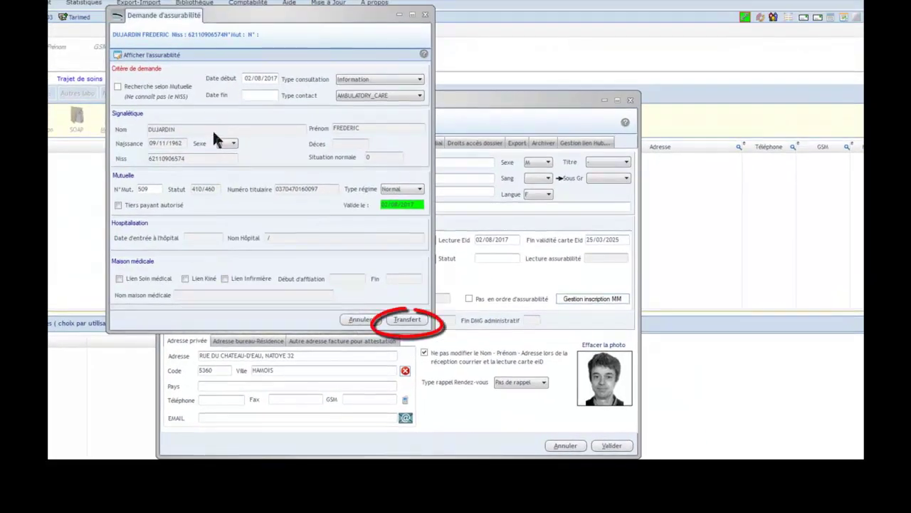
{"action": "left_click", "coordinate": [415, 321]}
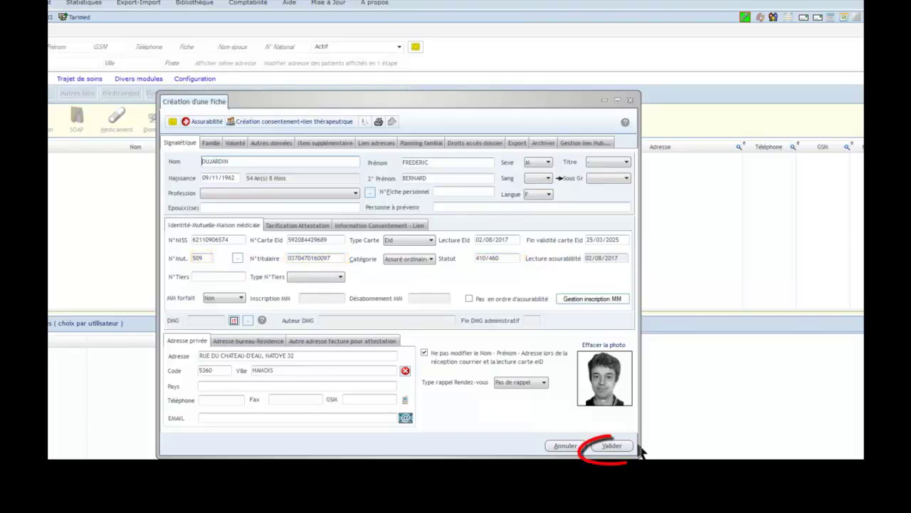
{"action": "left_click", "coordinate": [611, 446]}
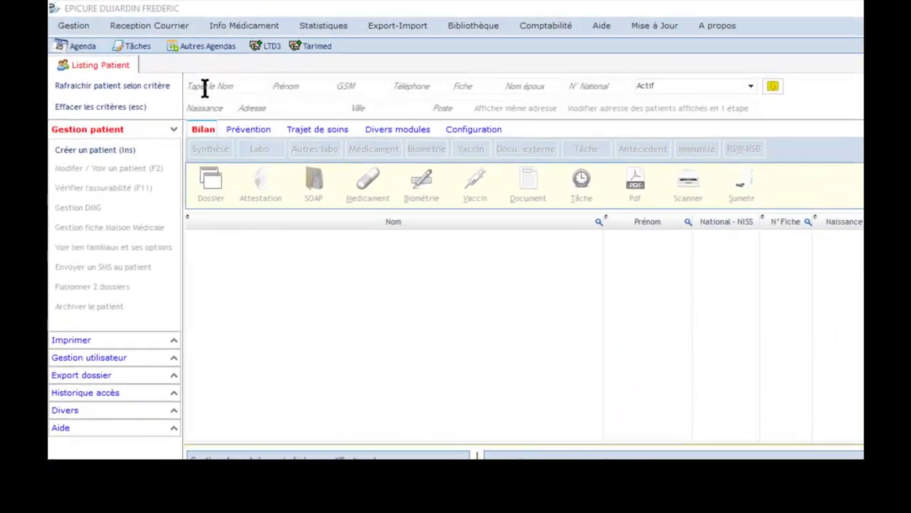
Search the patient listing for surnames starting with DUC and select the patient in the seventh row.
{"action": "left_click", "coordinate": [205, 87]}
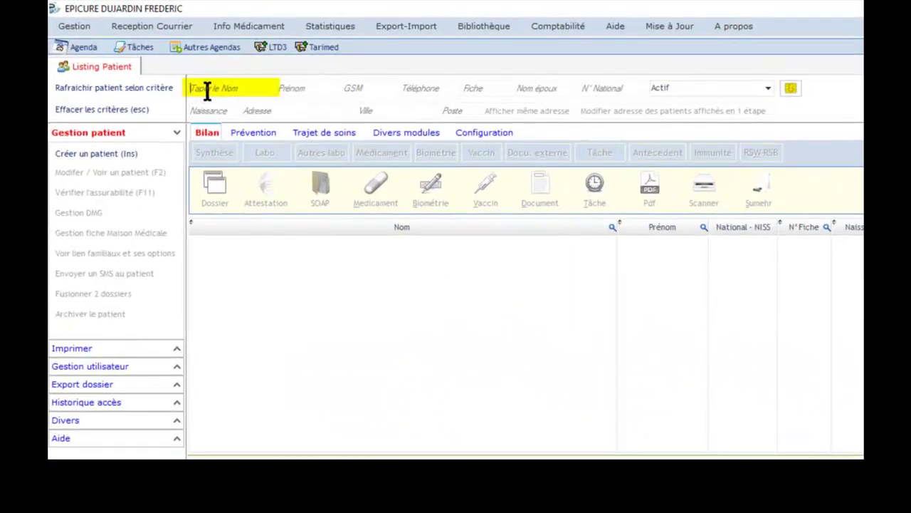
{"action": "type", "text": "DUC"}
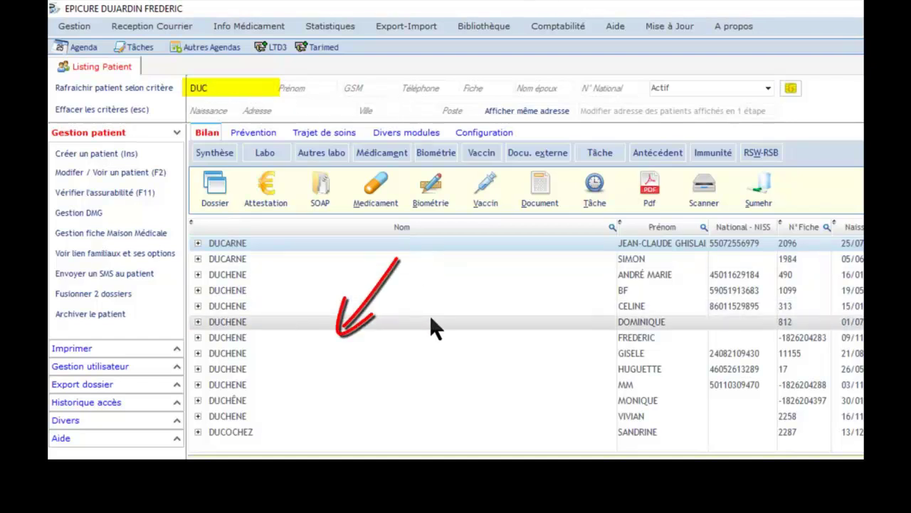
{"action": "left_click", "coordinate": [433, 336]}
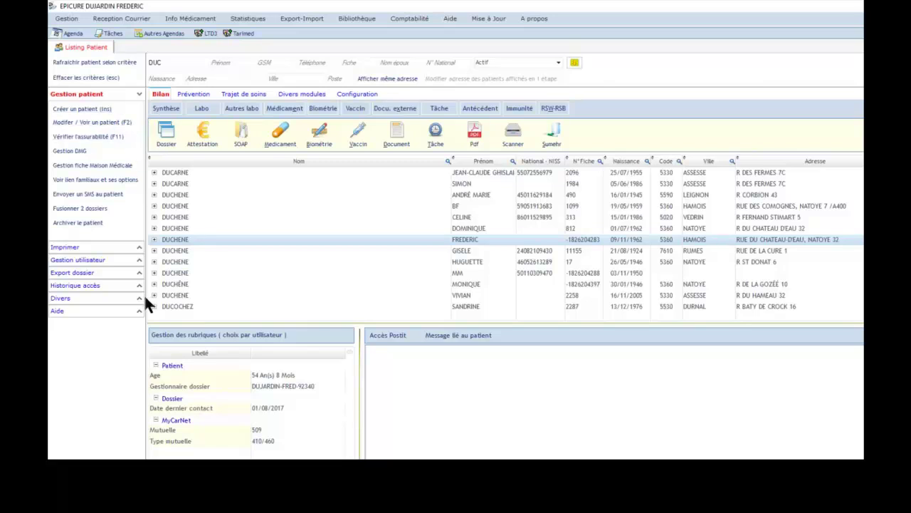
Review the Imprimer and Export dossier options, and return to the Gestion patient options.
{"action": "left_click", "coordinate": [78, 248]}
{"action": "left_click", "coordinate": [85, 271]}
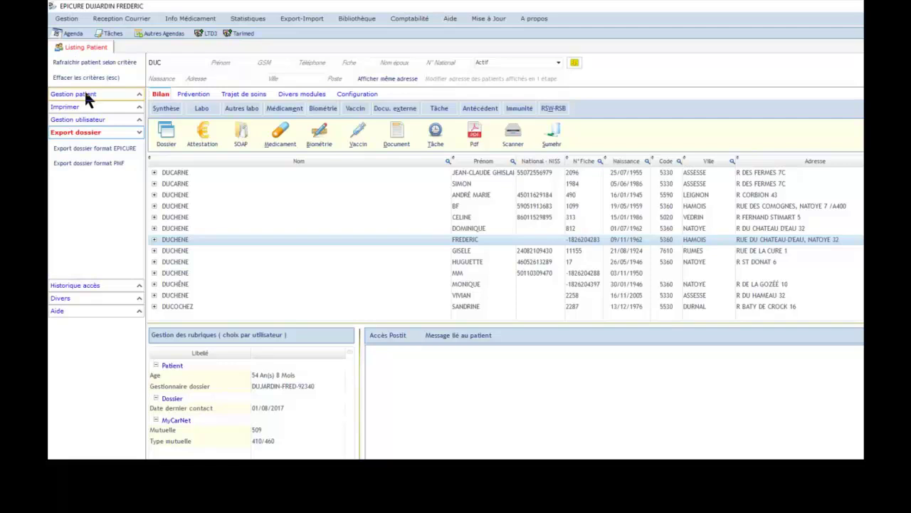
{"action": "left_click", "coordinate": [79, 93]}
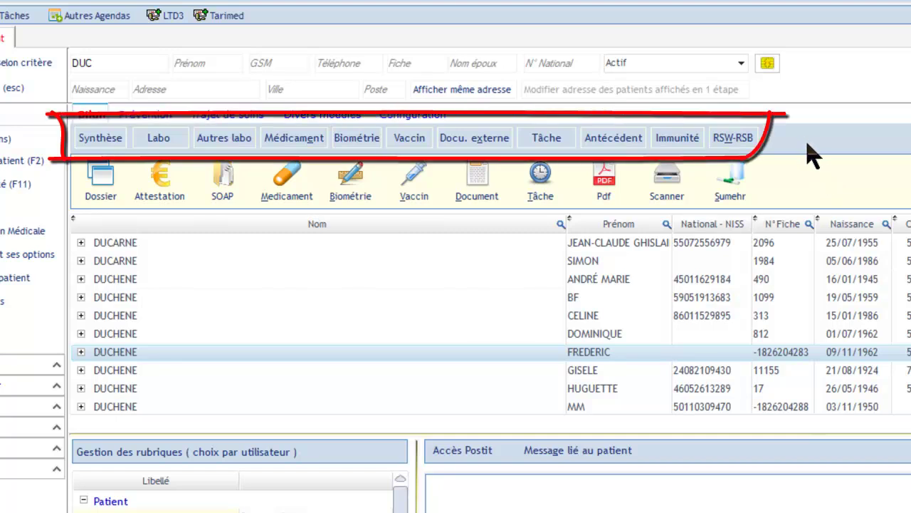
Consult the selected patient's lab results, medication list and vaccine list from the Bilan options.
{"action": "left_click", "coordinate": [159, 140]}
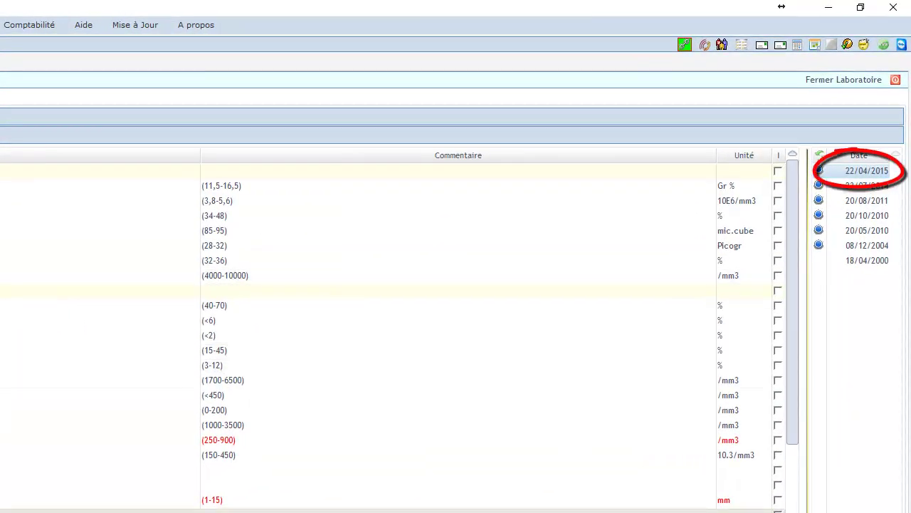
{"action": "left_click", "coordinate": [840, 85]}
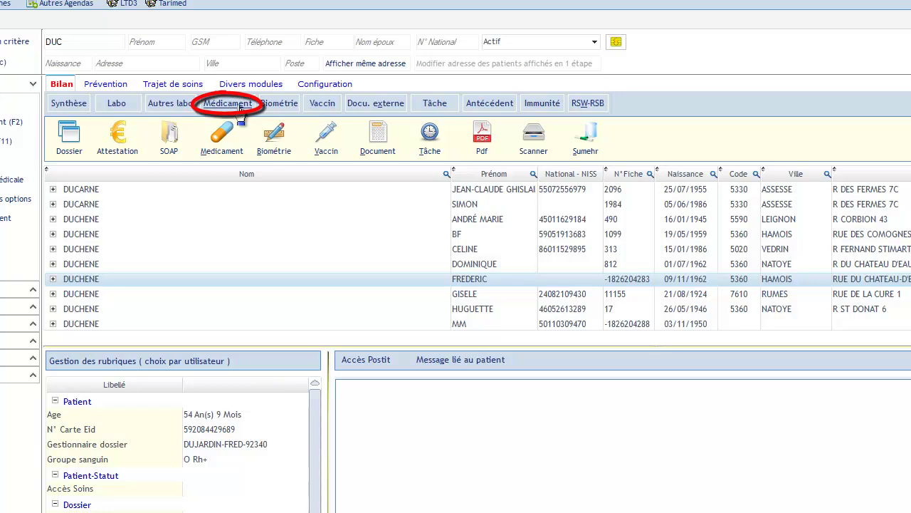
{"action": "left_click", "coordinate": [240, 106]}
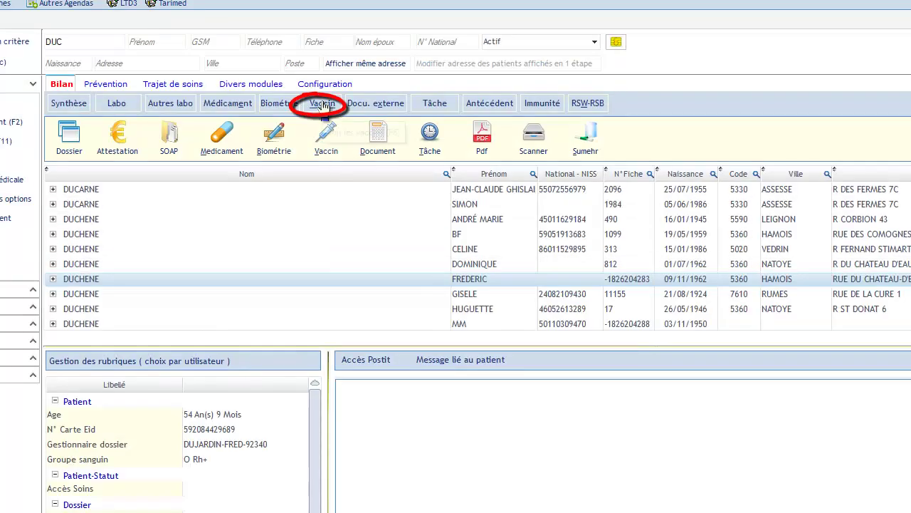
{"action": "left_click", "coordinate": [322, 104]}
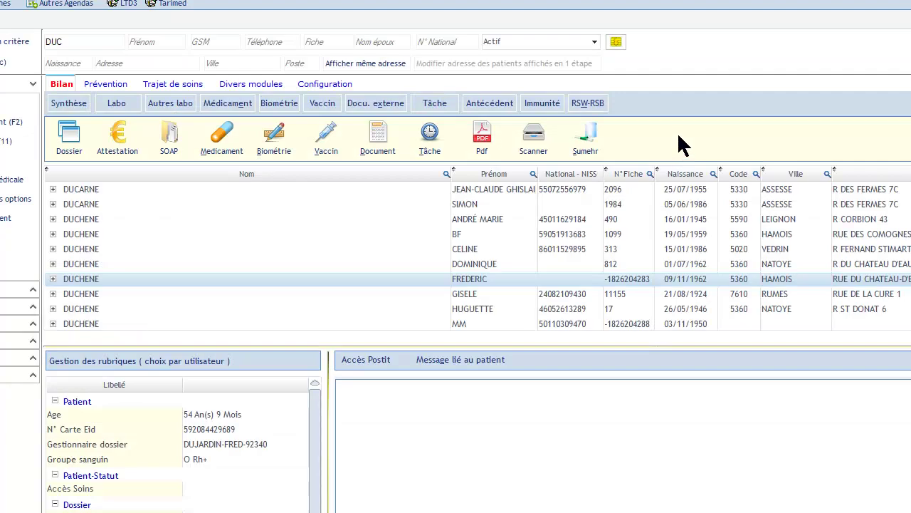
Start a prescription for the selected patient and renew BISOPROLOL EG COMPR 30X 5MG and SEEBRI BREEZHALER CAPS from the current treatment.
{"action": "left_click", "coordinate": [221, 146]}
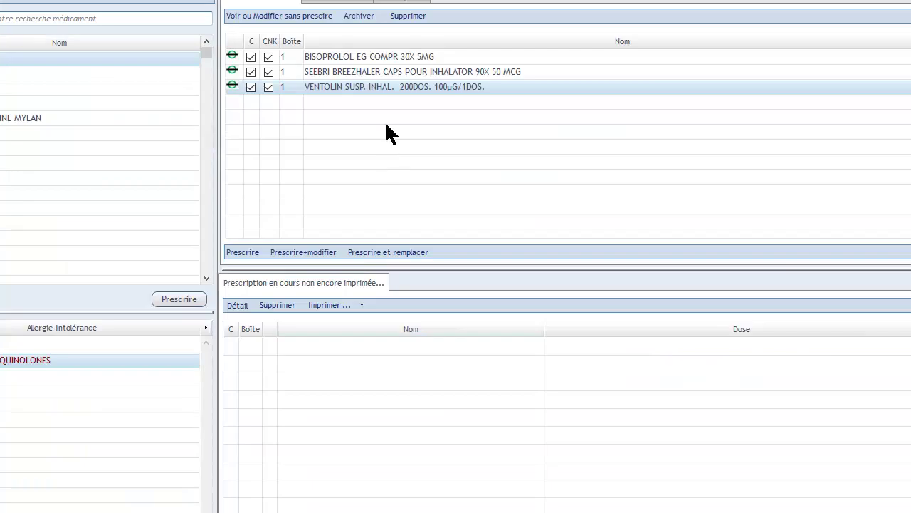
{"action": "double_click", "coordinate": [360, 57]}
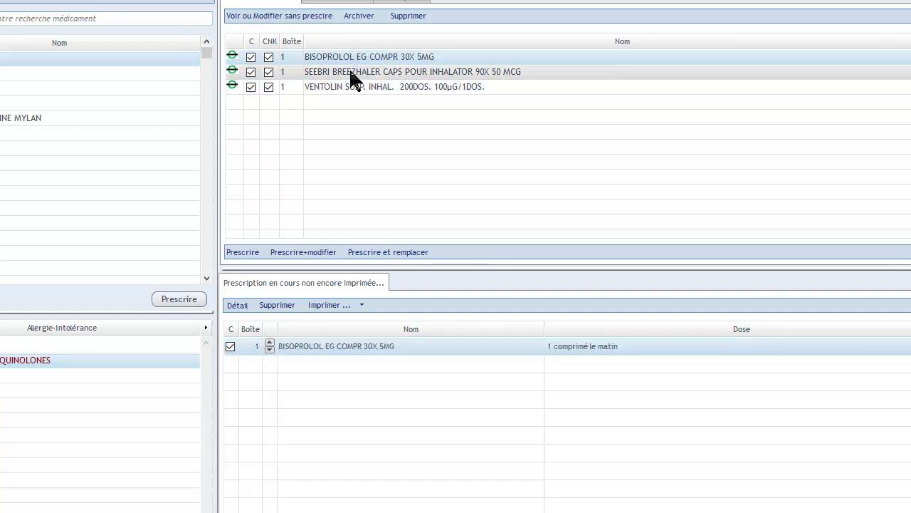
{"action": "double_click", "coordinate": [351, 72]}
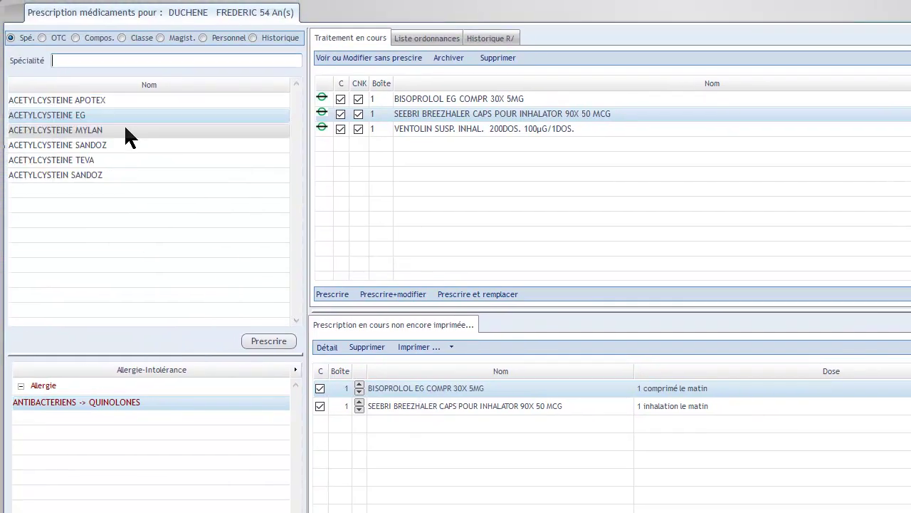
Search for MOTI, add MOTILIUM COMPR. ORODISP. INSTANT 30X 10MG with its proposed dosage, and quit with printing the prescription.
{"action": "type", "text": "MO"}
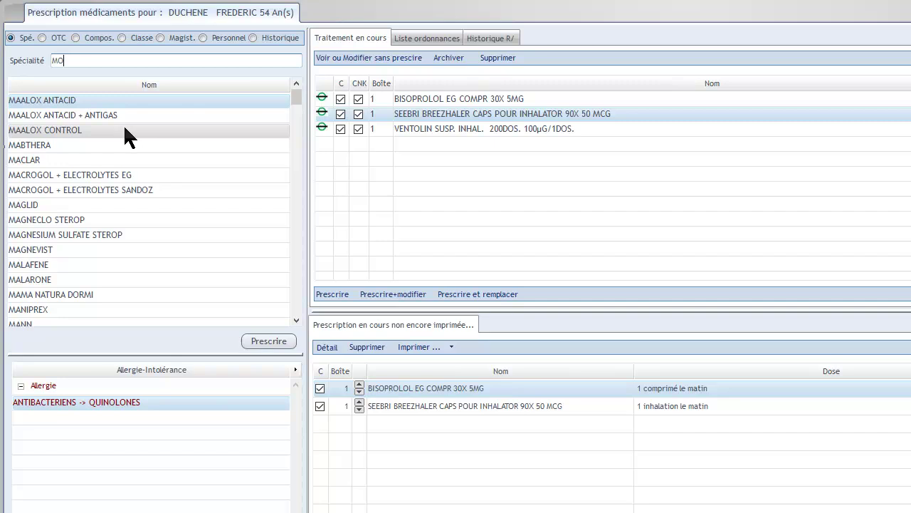
{"action": "type", "text": "TI"}
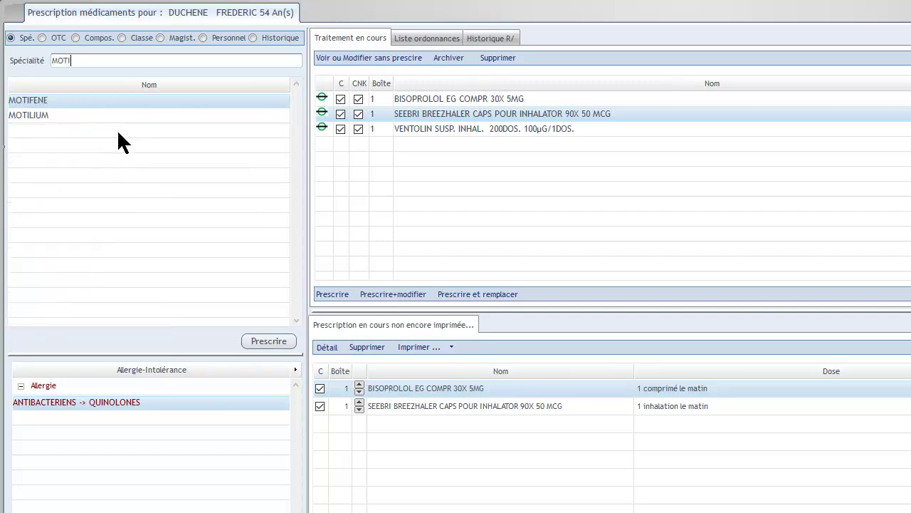
{"action": "left_click", "coordinate": [78, 114]}
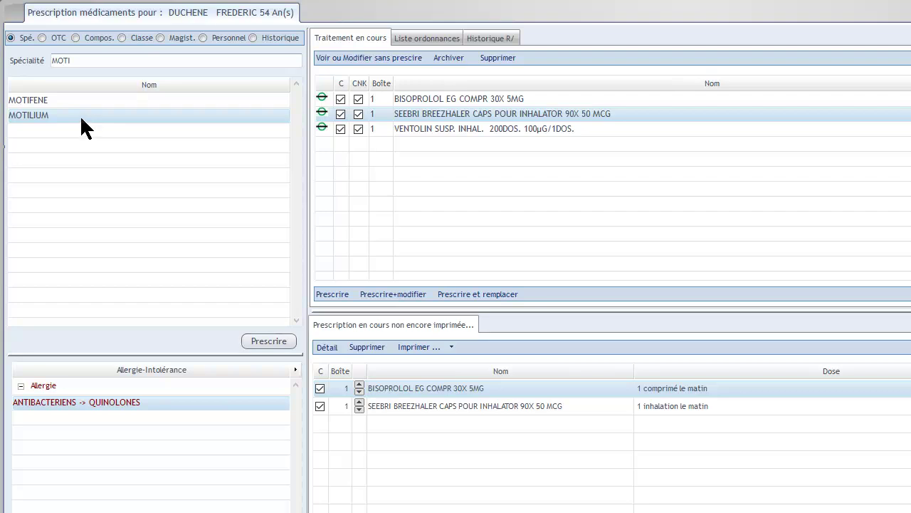
{"action": "double_click", "coordinate": [79, 115]}
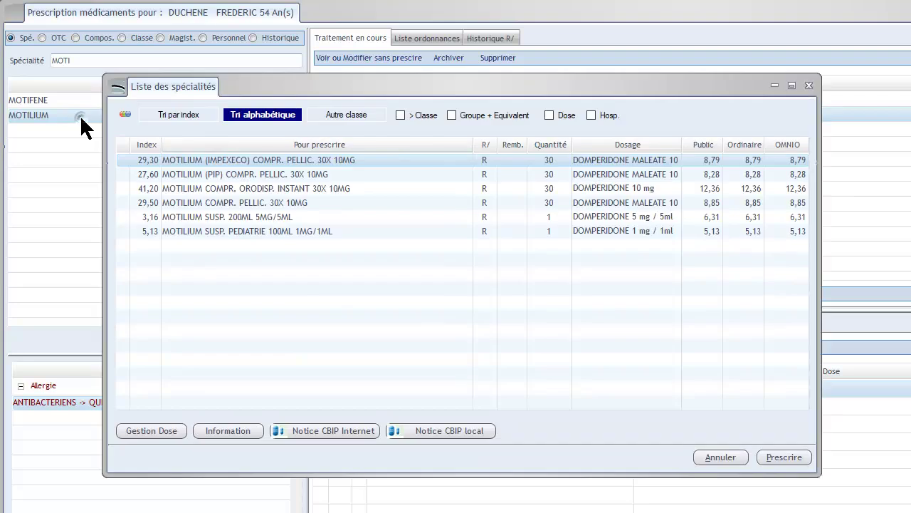
{"action": "left_click", "coordinate": [300, 183]}
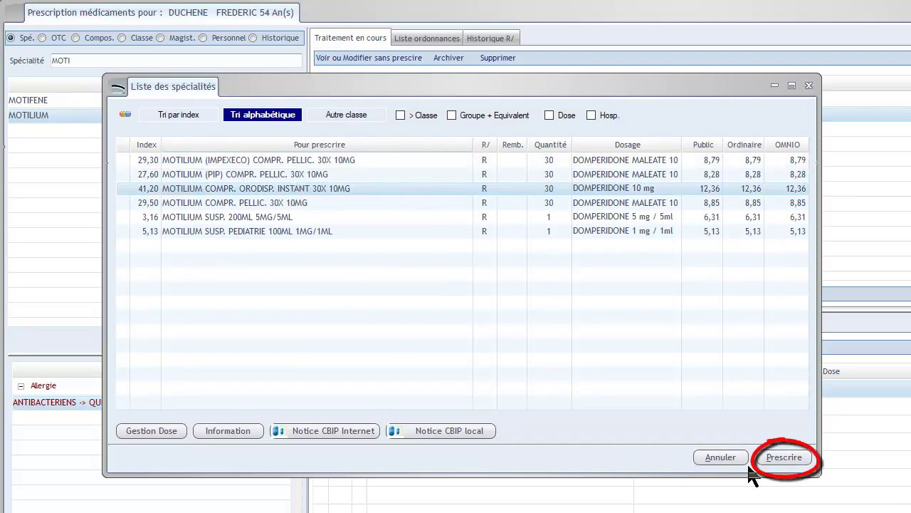
{"action": "left_click", "coordinate": [784, 456]}
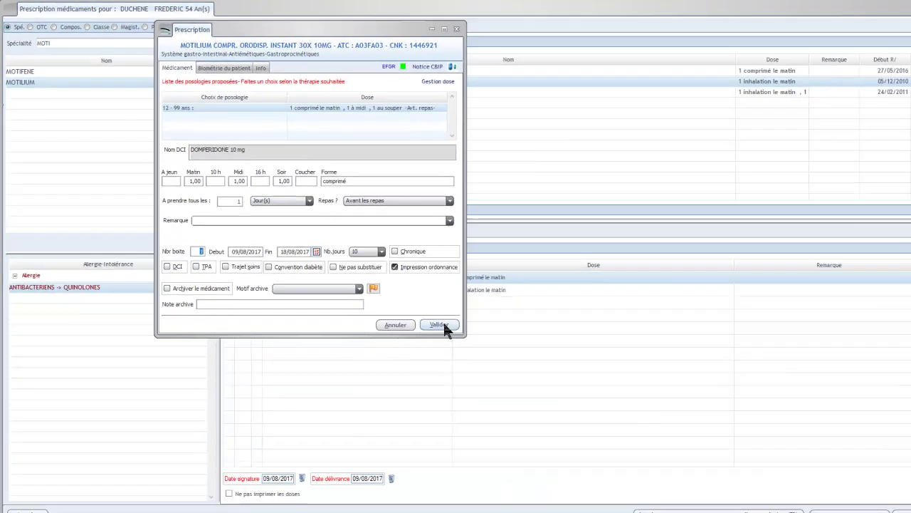
{"action": "left_click", "coordinate": [615, 454]}
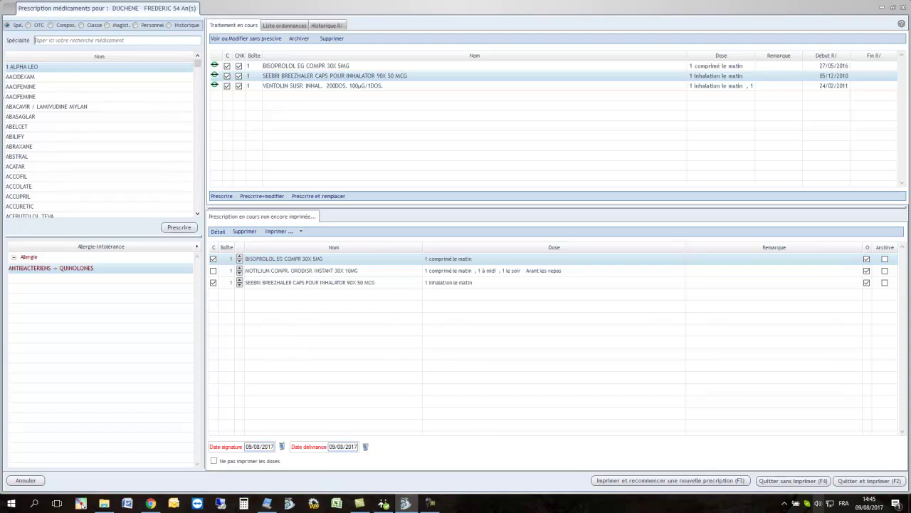
{"action": "left_click", "coordinate": [881, 480]}
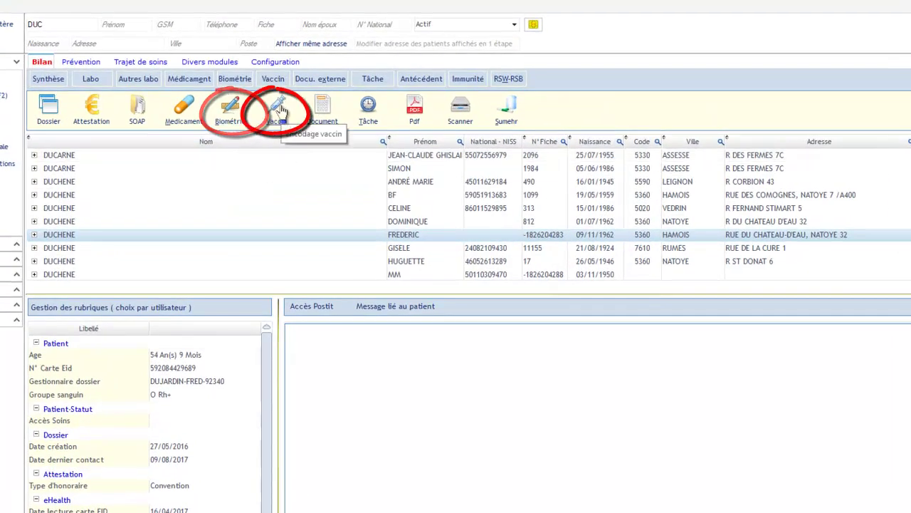
Review the certificate and form types available as documents for the patient, and close the list.
{"action": "left_click", "coordinate": [321, 108]}
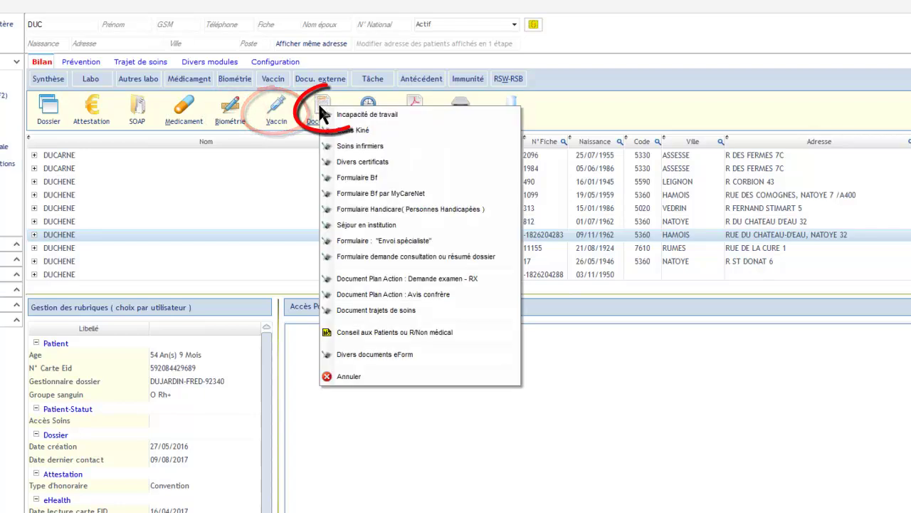
{"action": "left_click", "coordinate": [408, 400]}
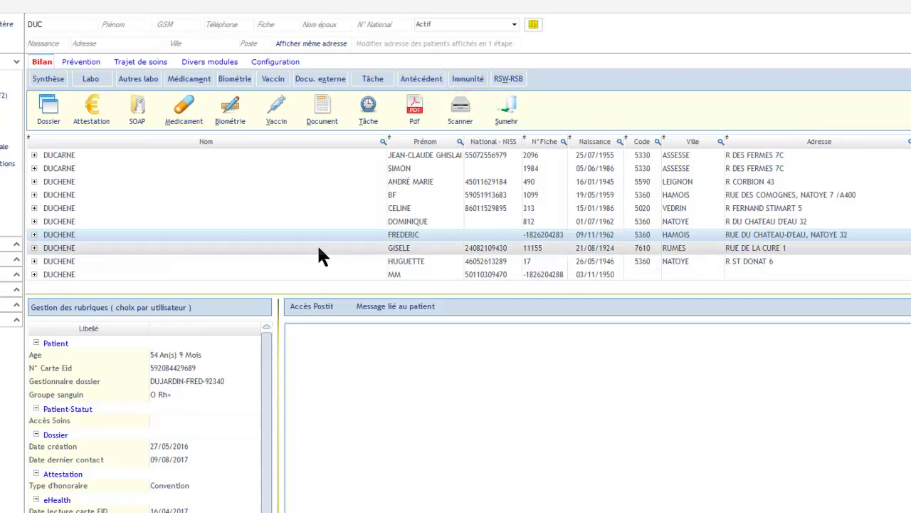
Open the scanning screen for the selected patient and check the available scanner sources in the scan parameters.
{"action": "left_click", "coordinate": [461, 119]}
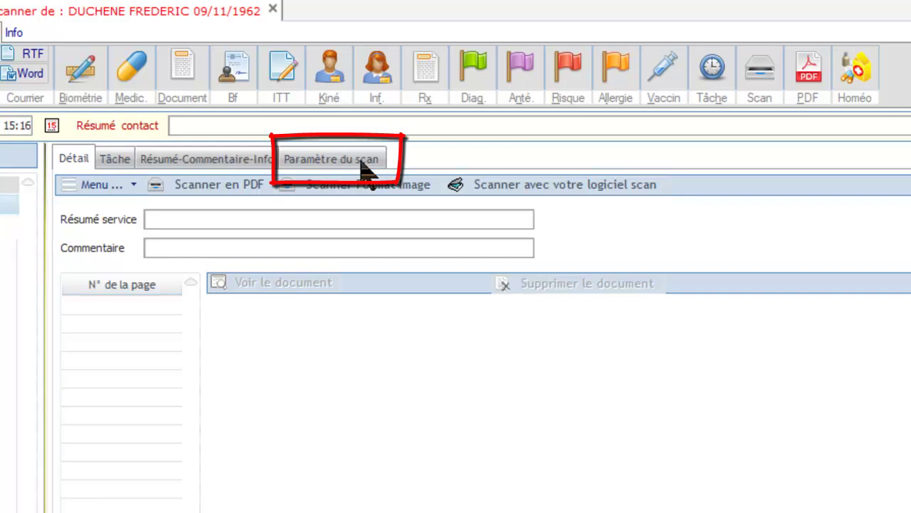
{"action": "left_click", "coordinate": [361, 163]}
{"action": "left_click", "coordinate": [360, 198]}
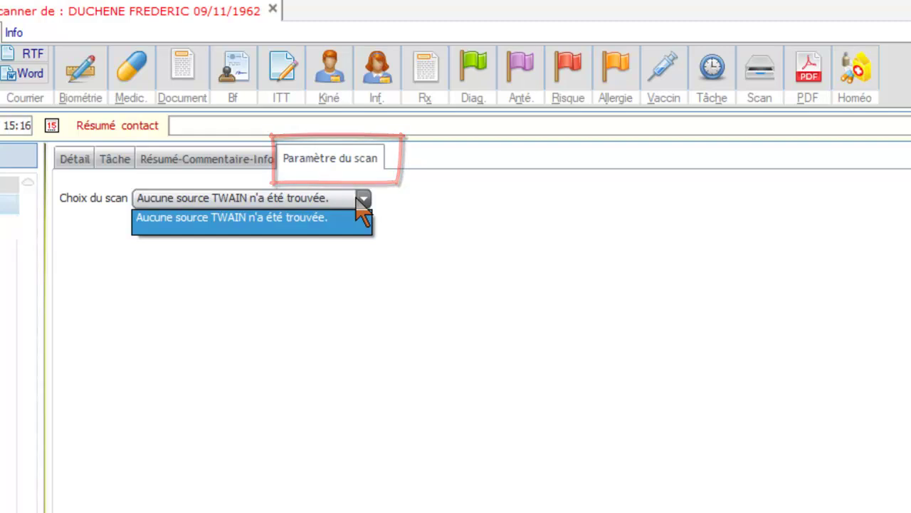
{"action": "left_click", "coordinate": [77, 159]}
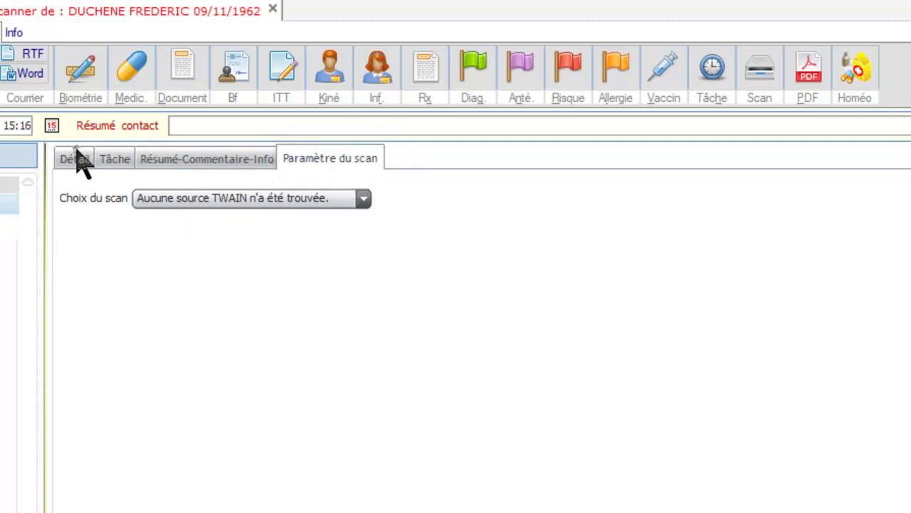
Return to the scan details and enter "rapport cardio" as the service summary.
{"action": "left_click", "coordinate": [75, 158]}
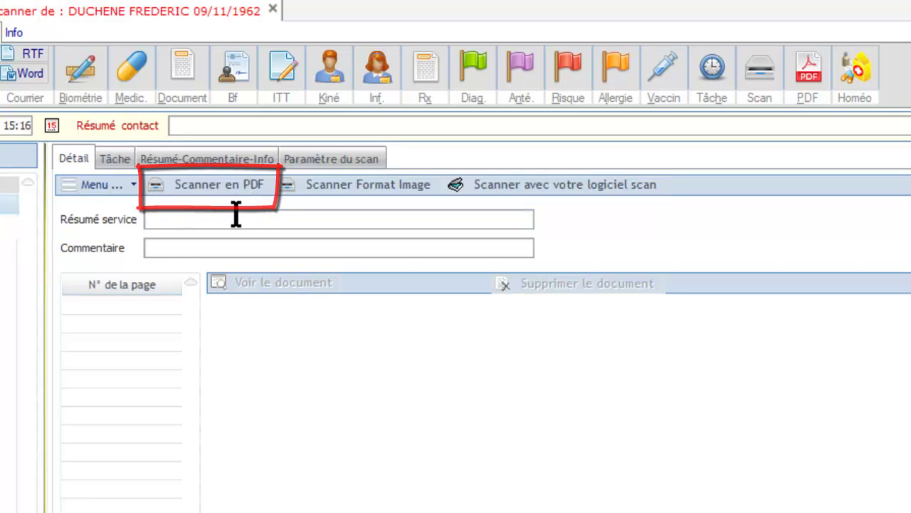
{"action": "type", "text": "rapport cardio"}
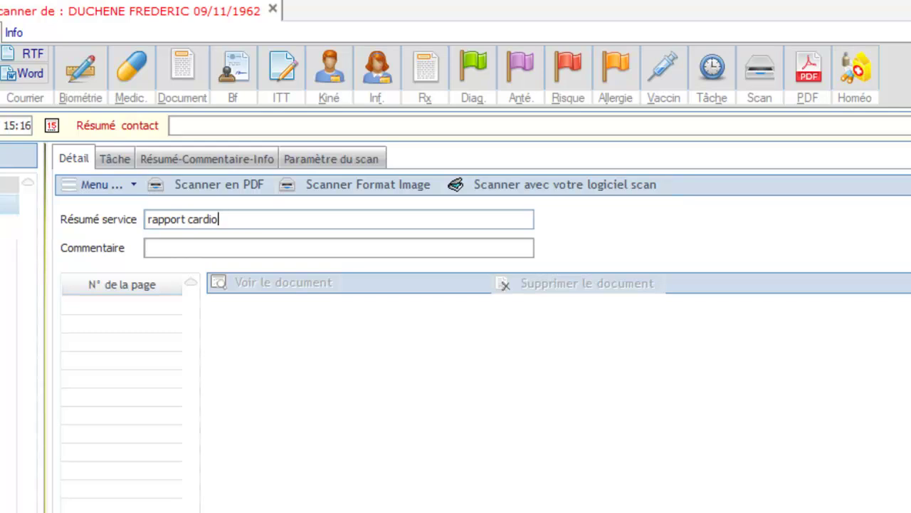
{"action": "key", "text": "Return"}
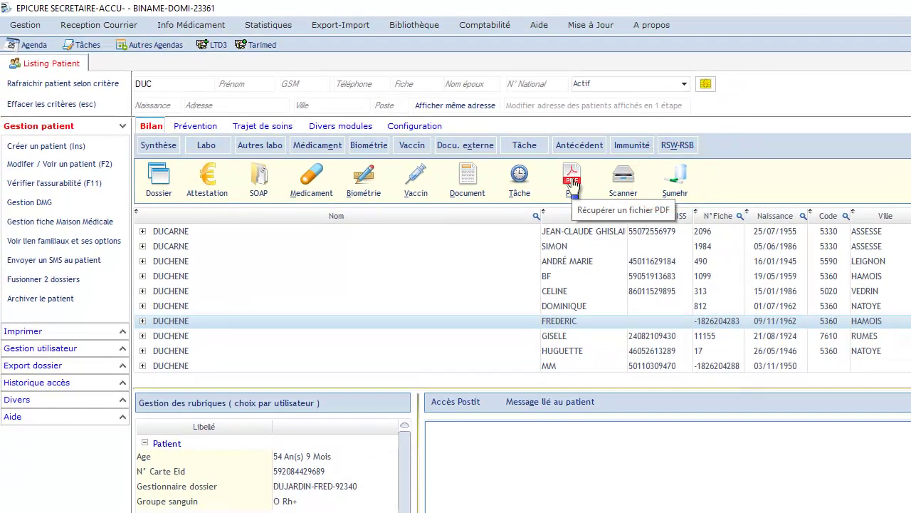
Import CBIP.pdf from the AIDE folder into the patient's record and close the contact.
{"action": "left_click", "coordinate": [672, 181]}
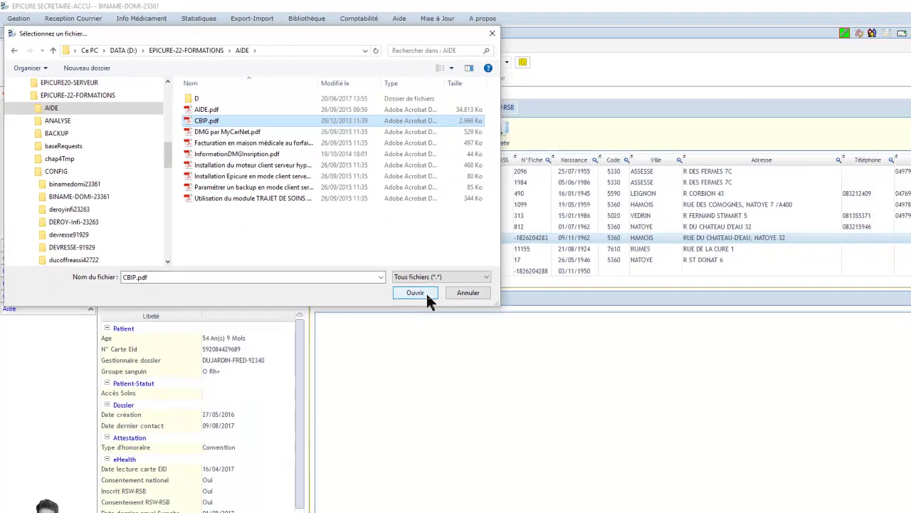
{"action": "left_click", "coordinate": [561, 395]}
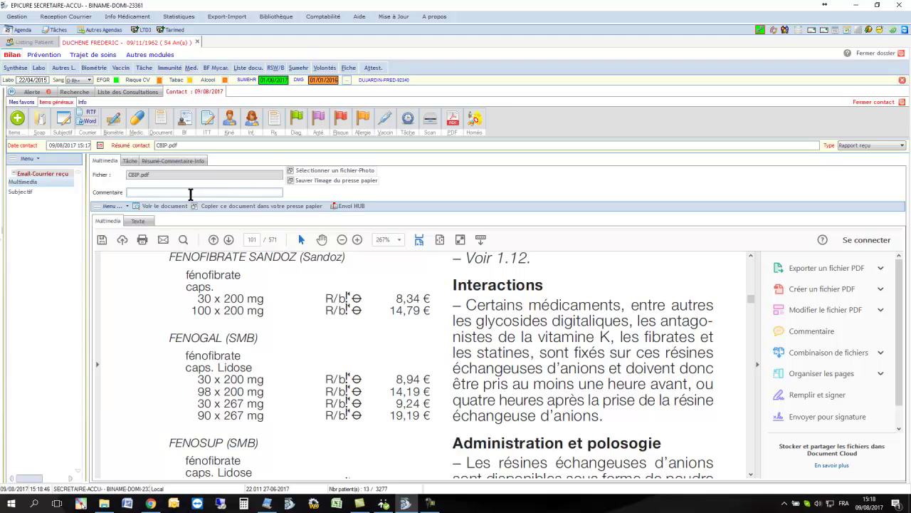
{"action": "left_click", "coordinate": [861, 102]}
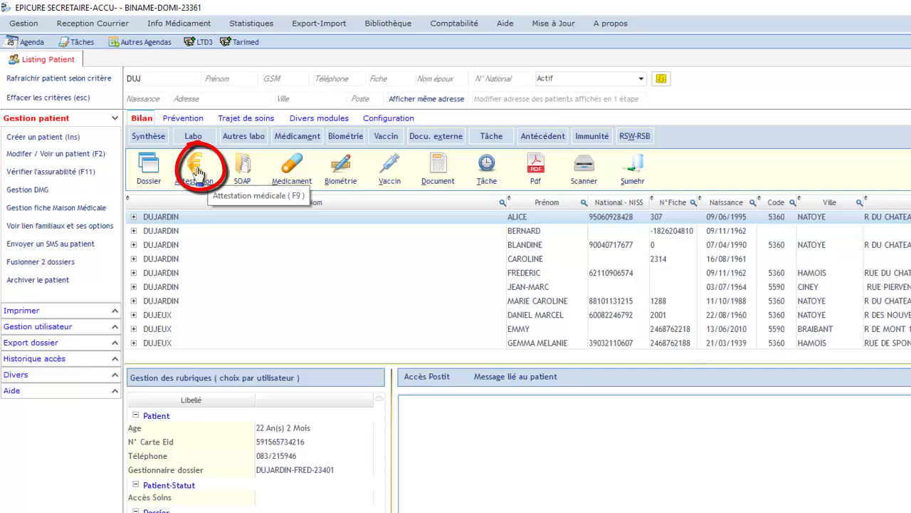
Start a care attestation for the first patient in the DUJ listing under the sixth user in the user list.
{"action": "left_click", "coordinate": [197, 172]}
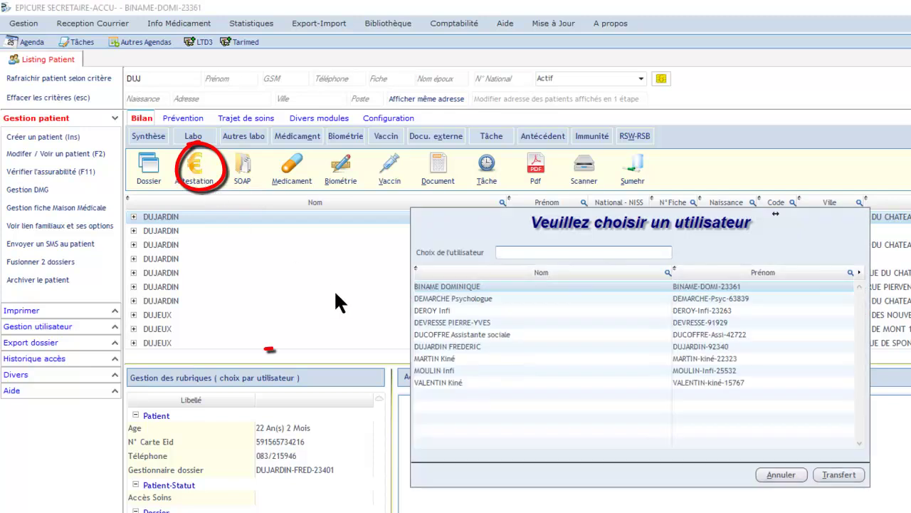
{"action": "left_click", "coordinate": [443, 347]}
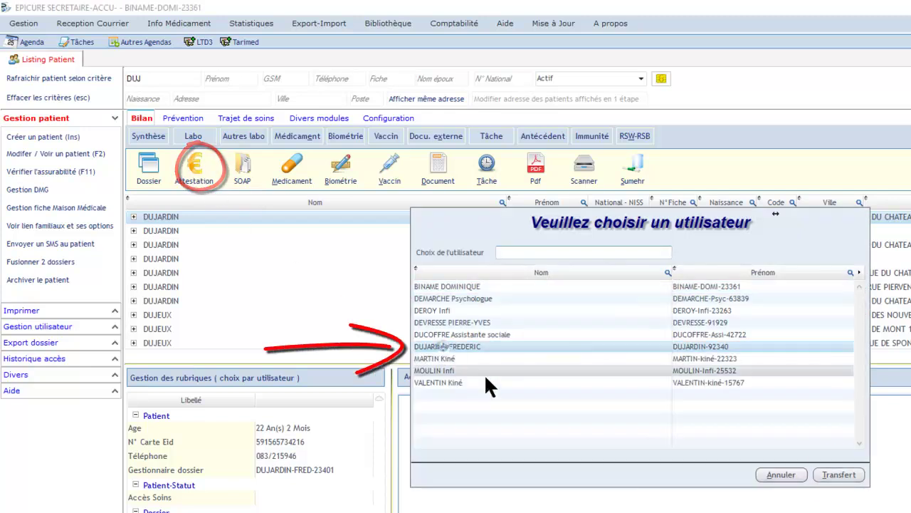
{"action": "left_click", "coordinate": [839, 474]}
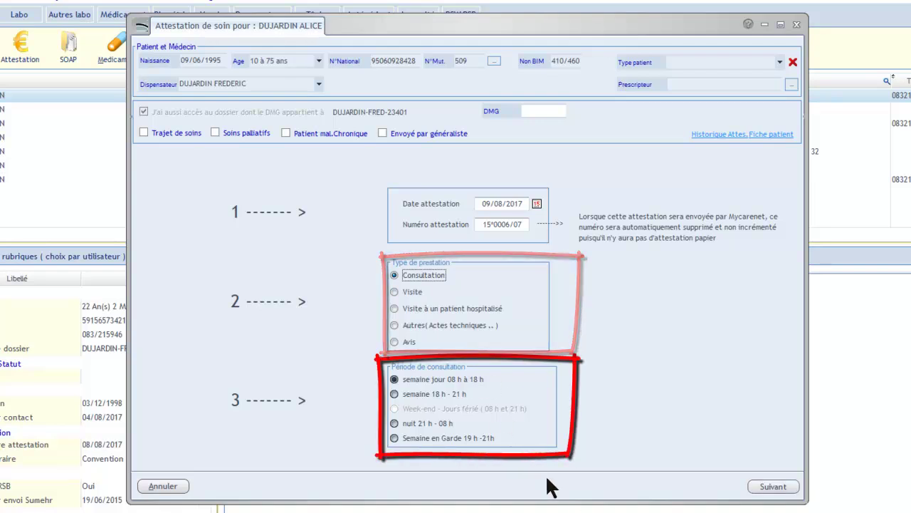
Complete the attestation as a weekday 08 h à 18 h consultation with TP reason "Etat d'urgence financière = 2" and validate it.
{"action": "left_click", "coordinate": [782, 489]}
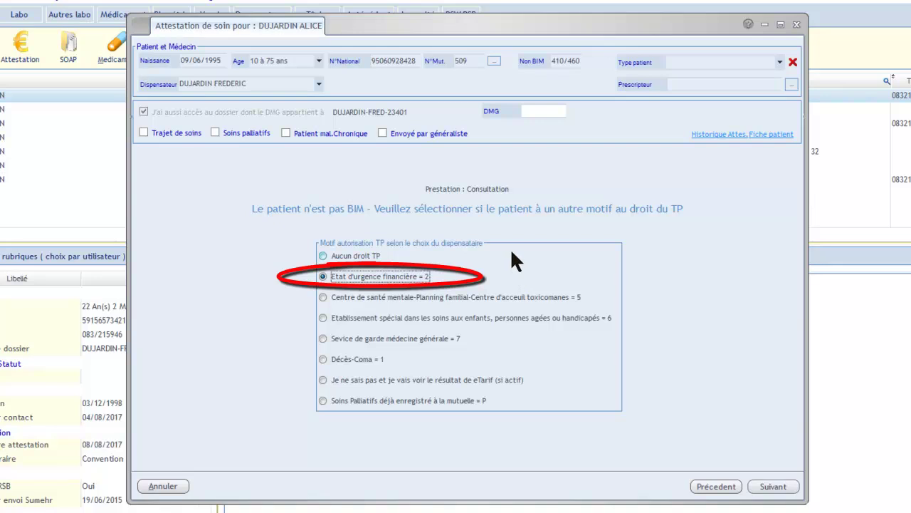
{"action": "left_click", "coordinate": [783, 487]}
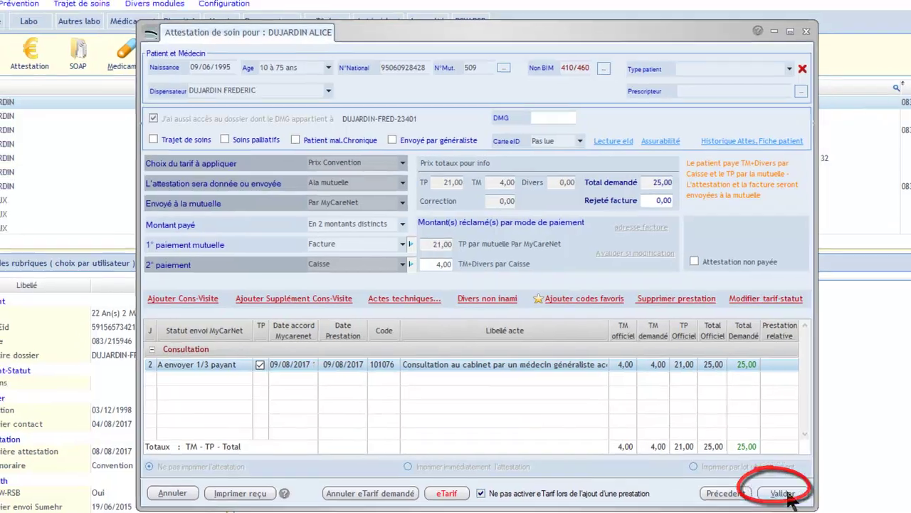
{"action": "left_click", "coordinate": [776, 488]}
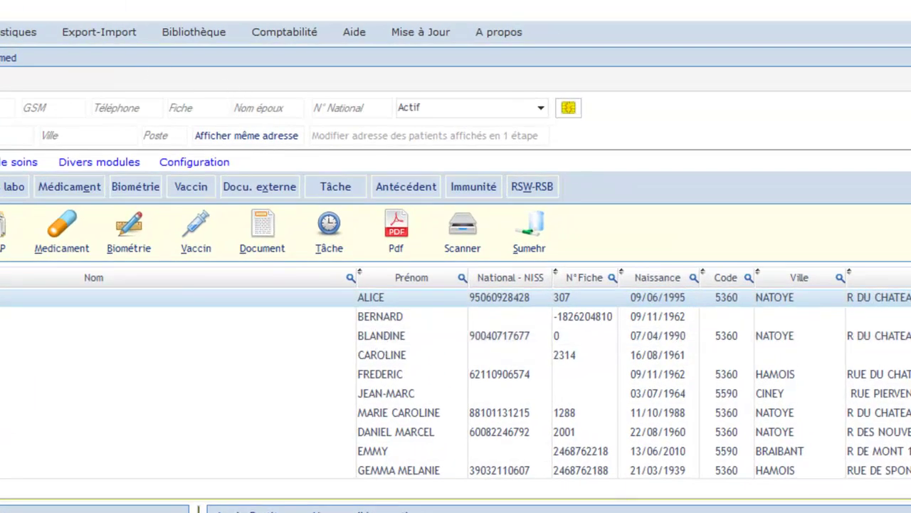
Open the list of attestations to send through MyCareNet.
{"action": "left_click", "coordinate": [283, 34]}
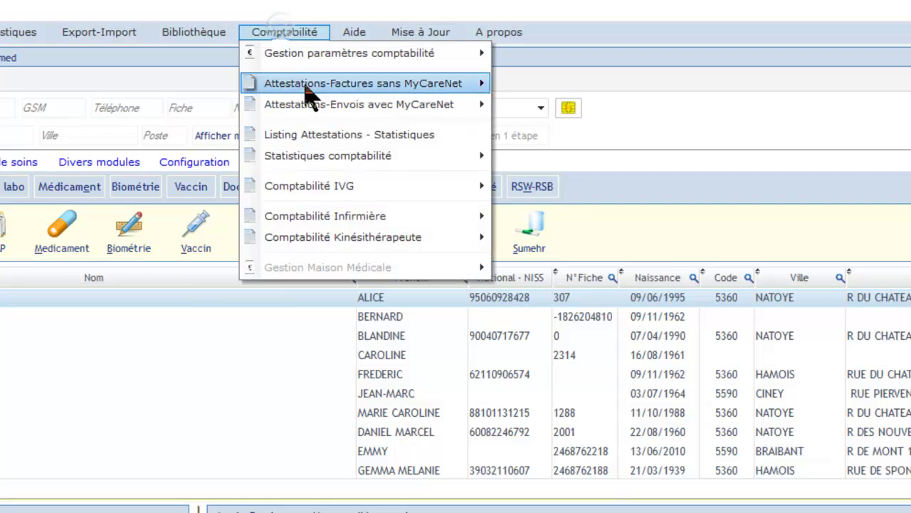
{"action": "mouse_move", "coordinate": [320, 109]}
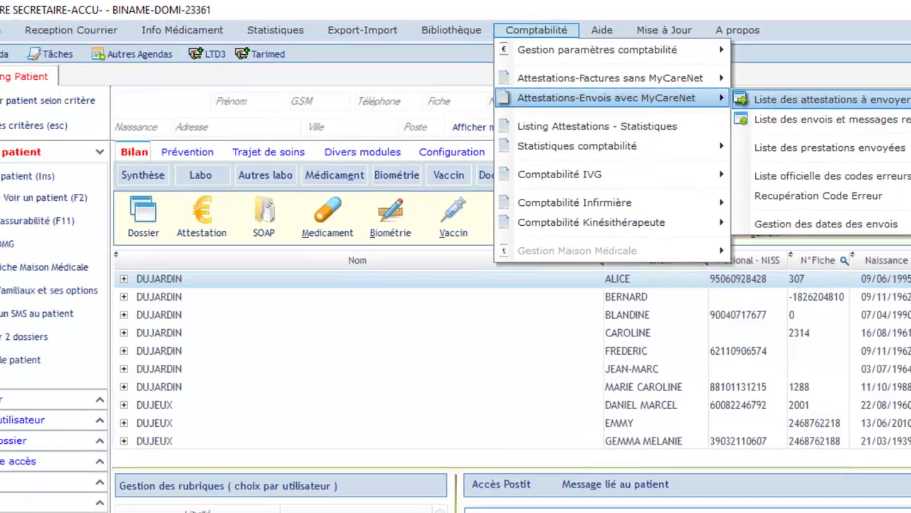
{"action": "left_click", "coordinate": [694, 111]}
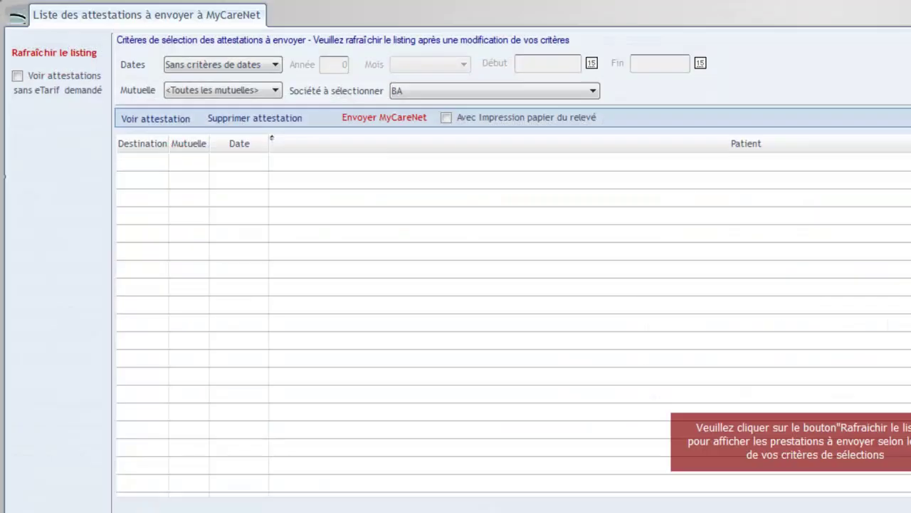
Refresh the attestations to send, and open the list of MyCareNet sends and received messages without retrieving the billing messages.
{"action": "left_click", "coordinate": [47, 52]}
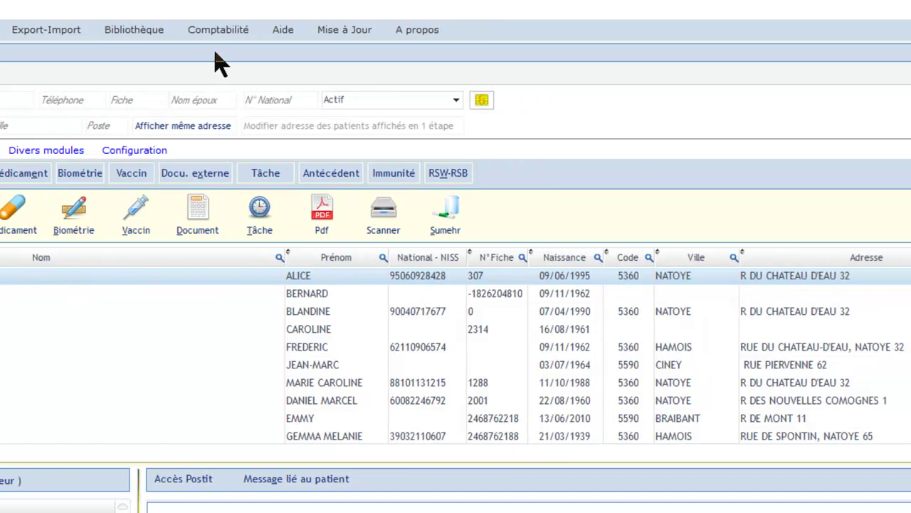
{"action": "left_click", "coordinate": [223, 32]}
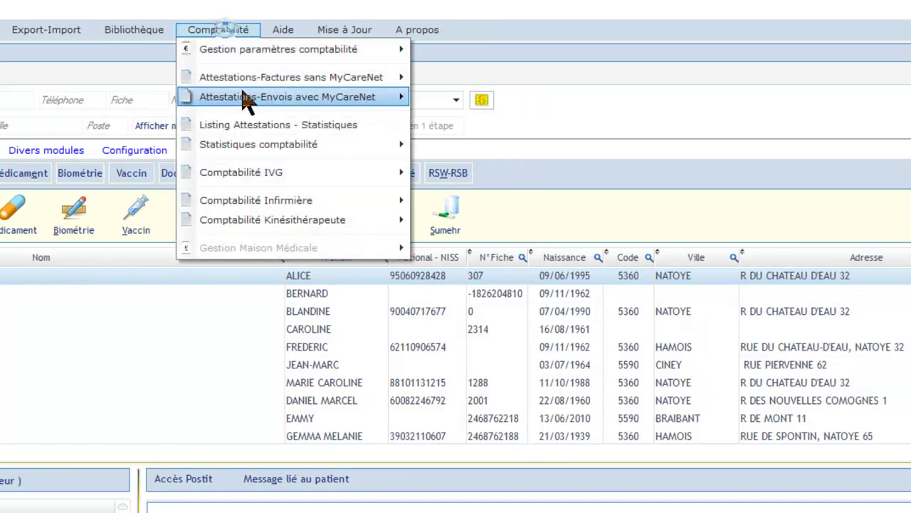
{"action": "mouse_move", "coordinate": [247, 102]}
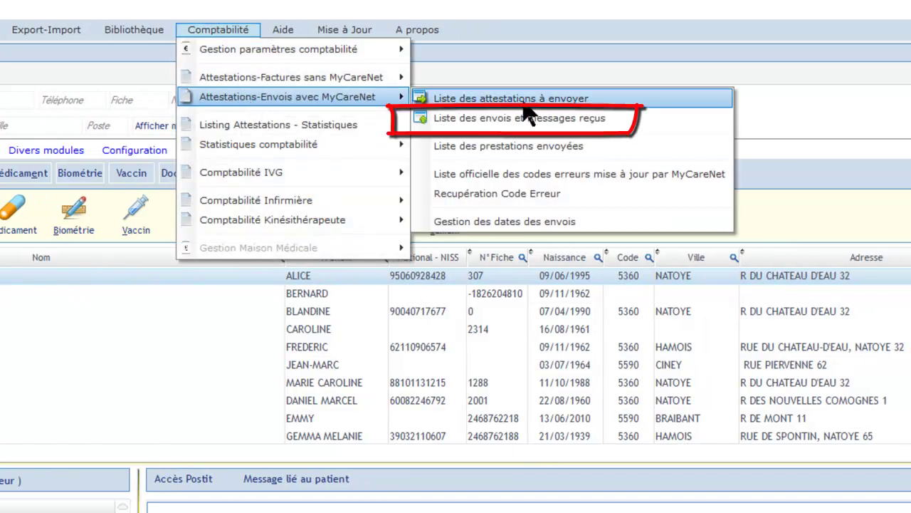
{"action": "left_click", "coordinate": [575, 126]}
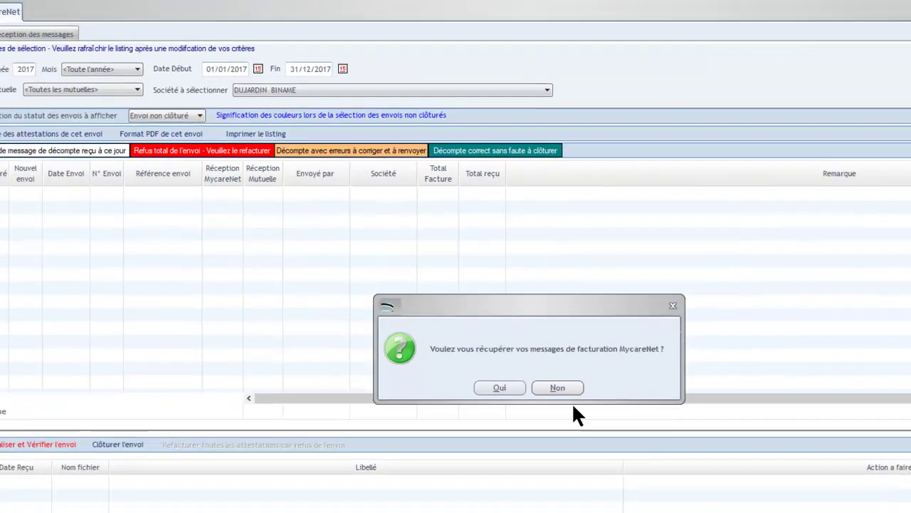
{"action": "left_click", "coordinate": [558, 387]}
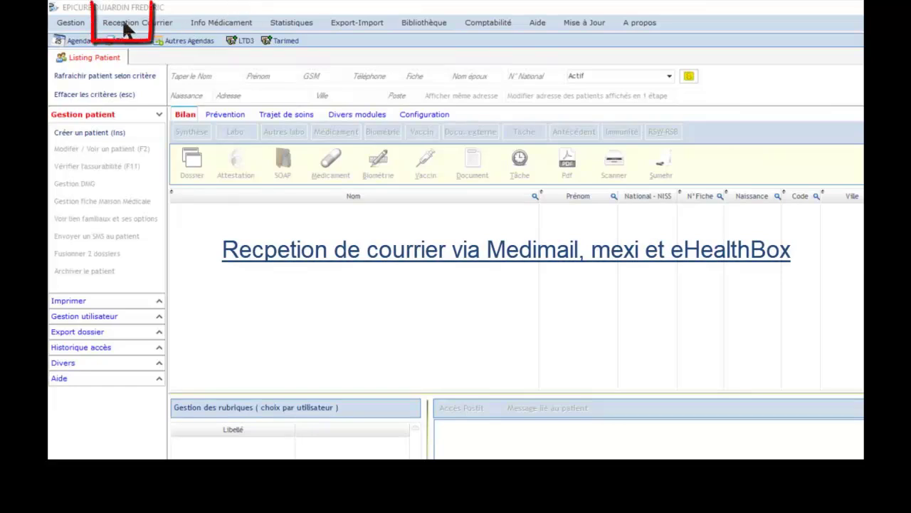
Incorporate the incoming Mexi, Medimail and eHealthBox mail, creating a new patient for the received PDF file.
{"action": "left_click", "coordinate": [131, 24]}
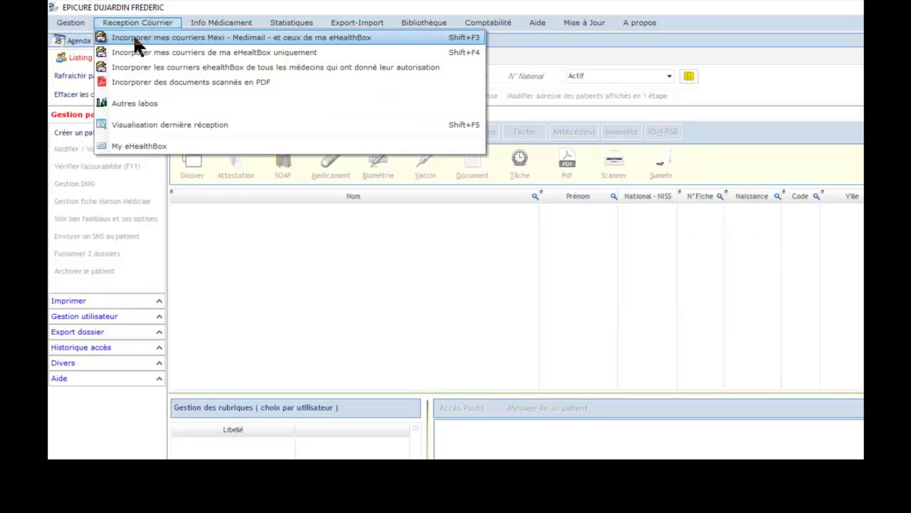
{"action": "left_click", "coordinate": [134, 37]}
{"action": "left_click", "coordinate": [662, 405]}
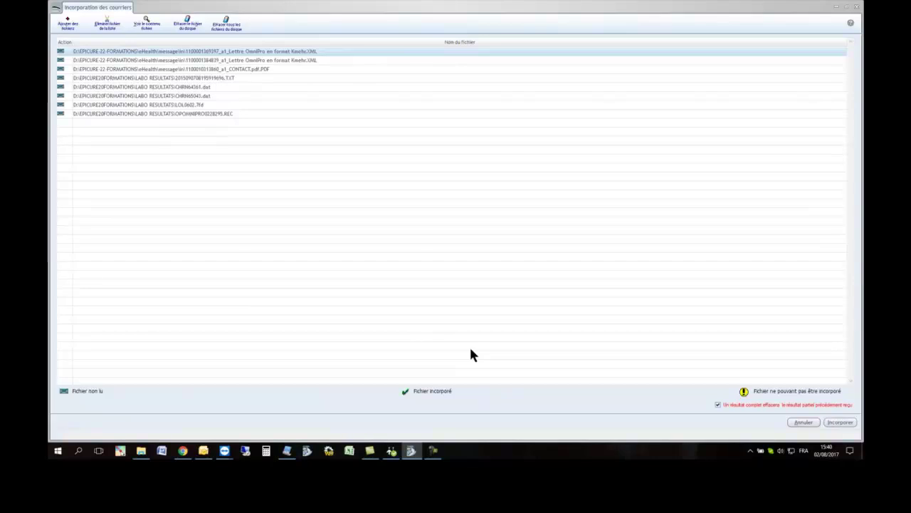
{"action": "left_click", "coordinate": [845, 423]}
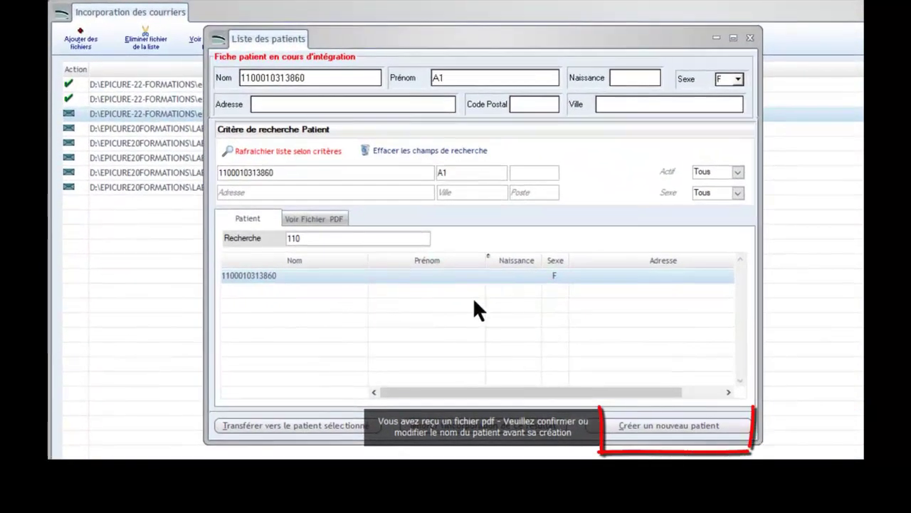
{"action": "left_click", "coordinate": [673, 425]}
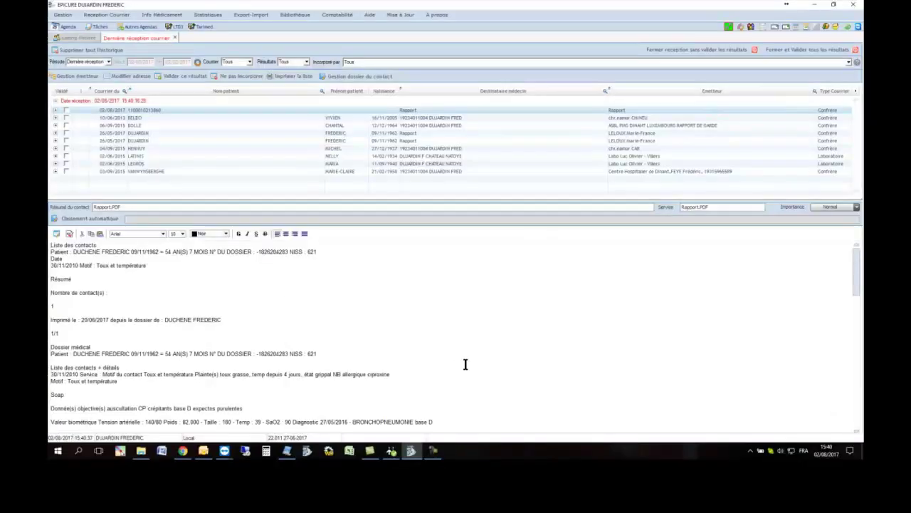
Review the content of several letters in the latest mail reception, including the one dated 10/06/2013.
{"action": "left_click", "coordinate": [207, 165]}
{"action": "left_click", "coordinate": [218, 133]}
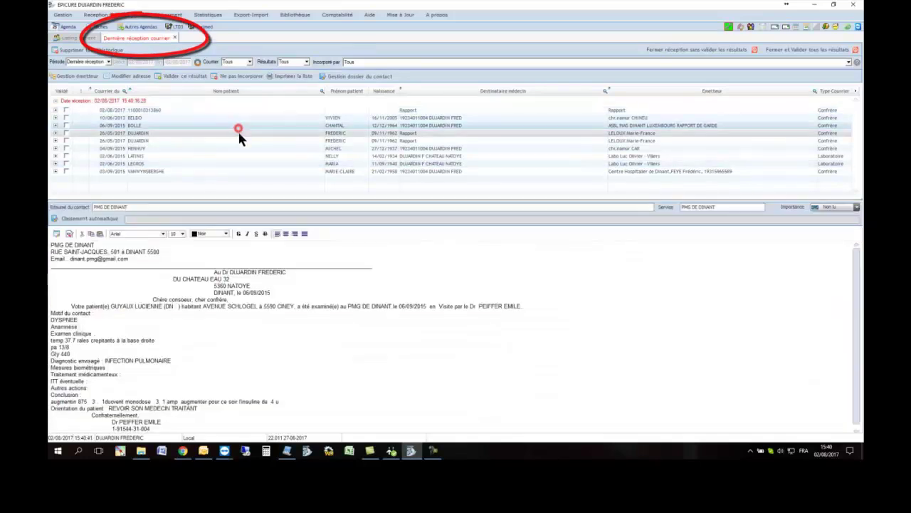
{"action": "left_click", "coordinate": [242, 140]}
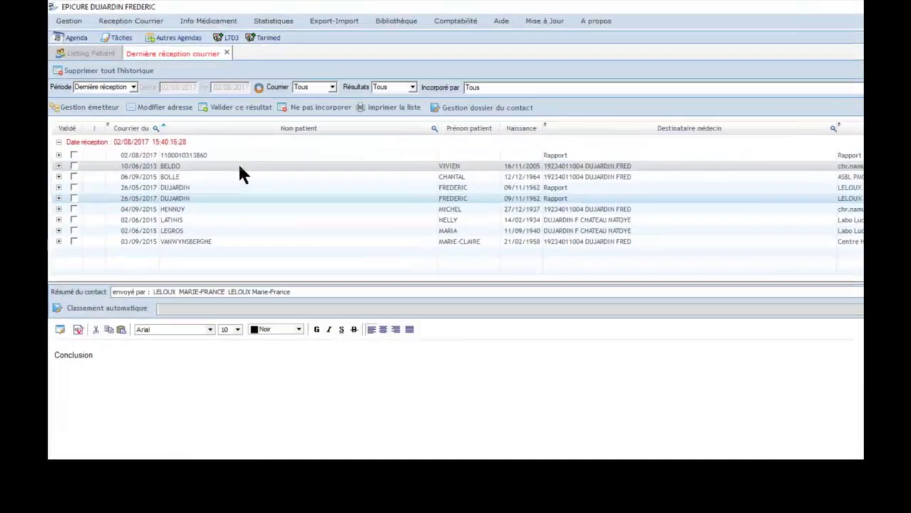
{"action": "double_click", "coordinate": [184, 118]}
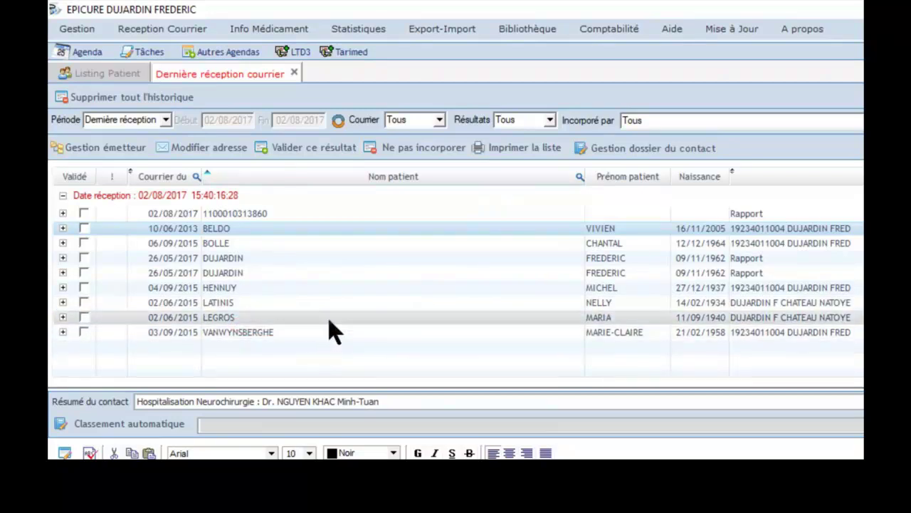
{"action": "mouse_move", "coordinate": [332, 324]}
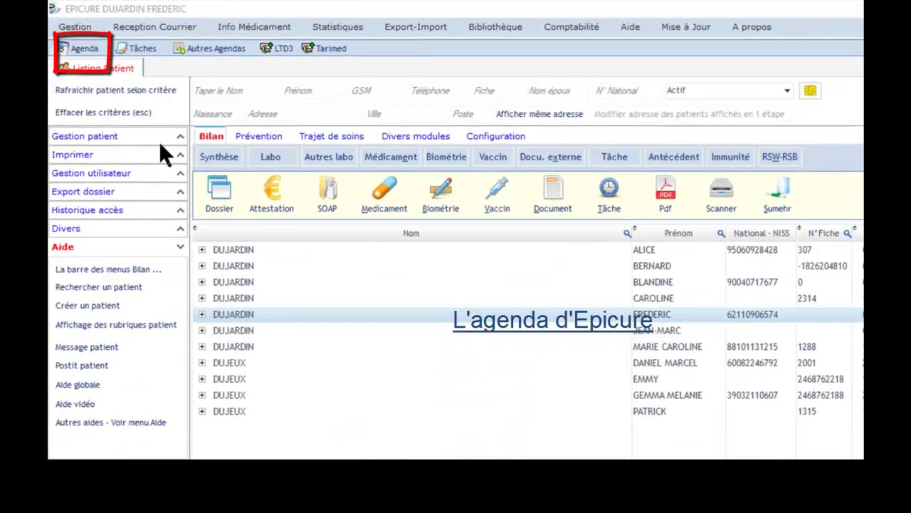
Open the agenda and view which users' agendas can be shown individually or together as a multi-agenda.
{"action": "left_click", "coordinate": [84, 51]}
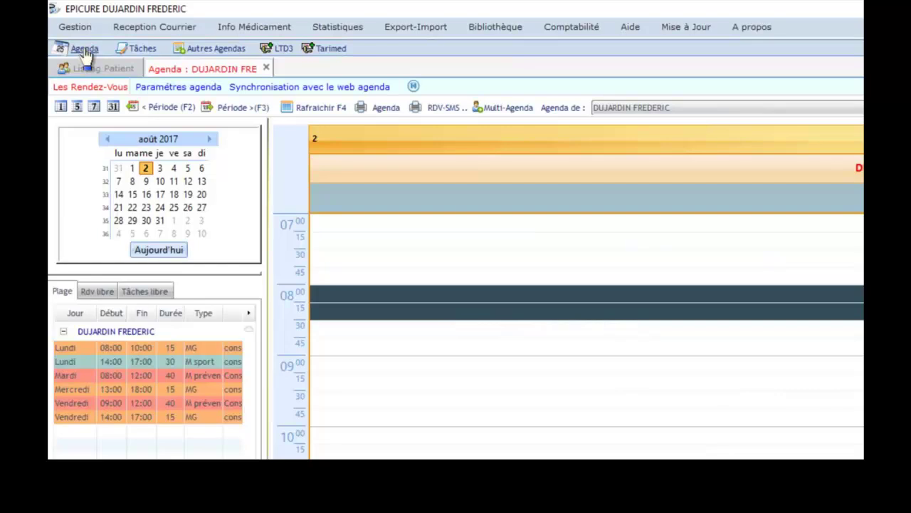
{"action": "left_click", "coordinate": [673, 108]}
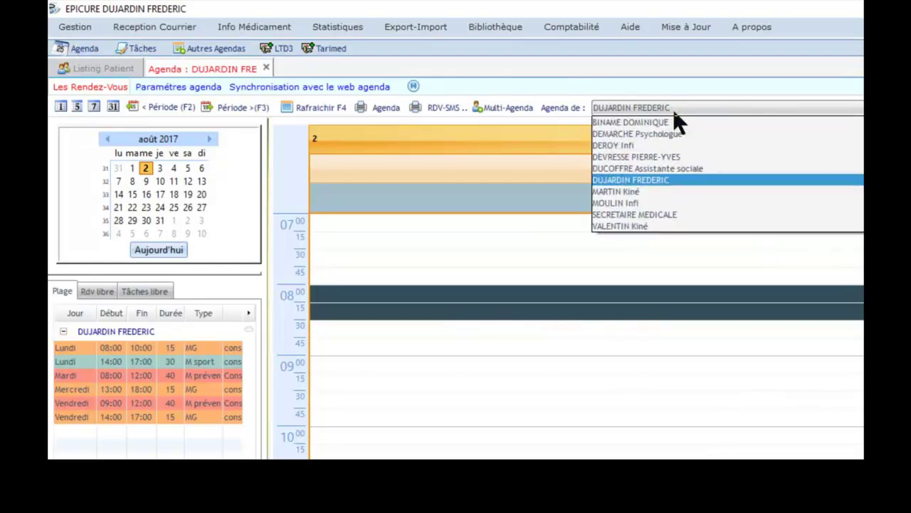
{"action": "left_click", "coordinate": [673, 109]}
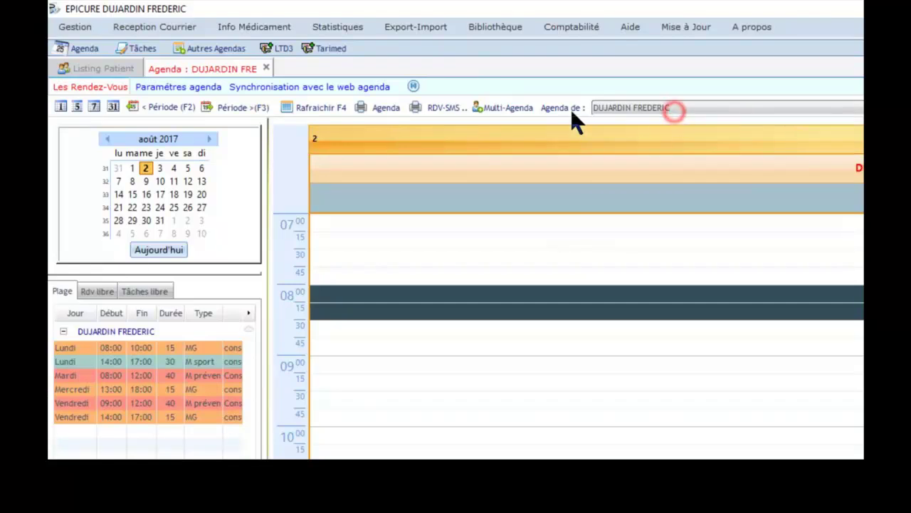
{"action": "left_click", "coordinate": [505, 108]}
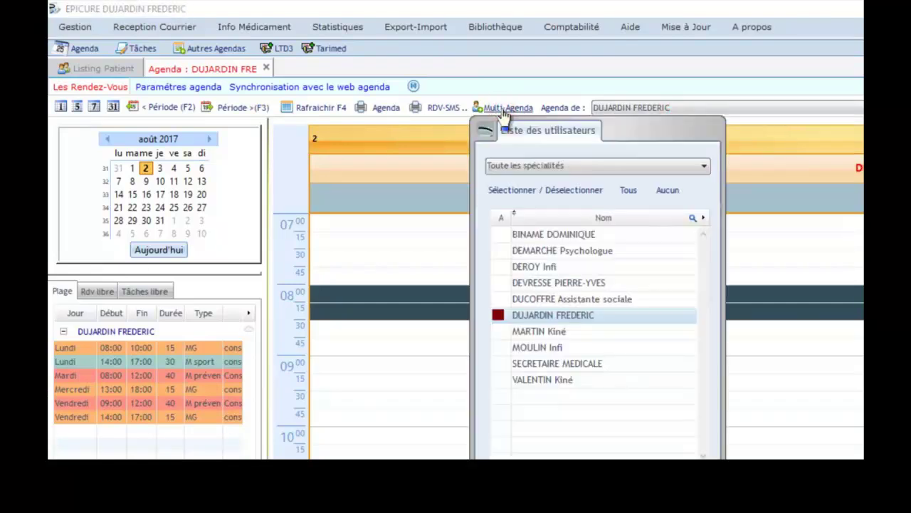
{"action": "left_click", "coordinate": [503, 110]}
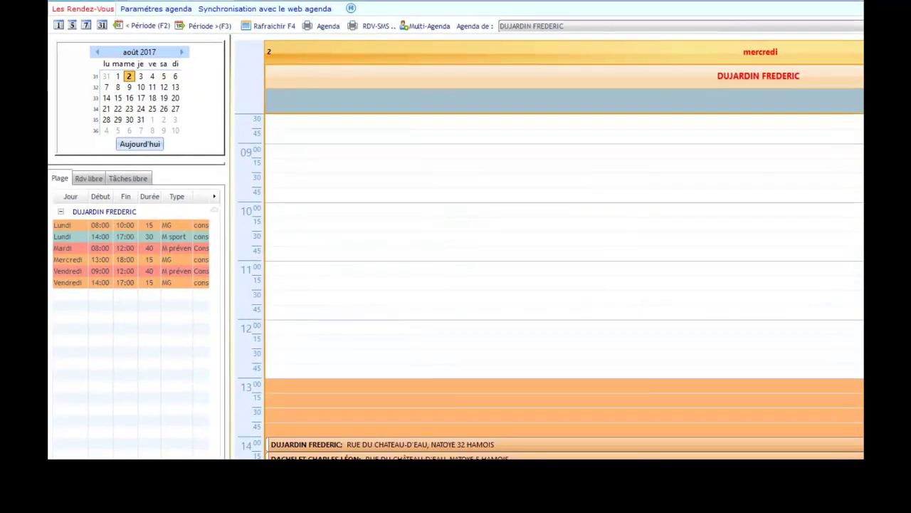
Start a 16:15 appointment on 02/08/2017 for an existing patient, assigning the fourth patient found under the name search "S".
{"action": "scroll", "coordinate": [565, 284], "scroll_direction": "down", "scroll_amount": 5}
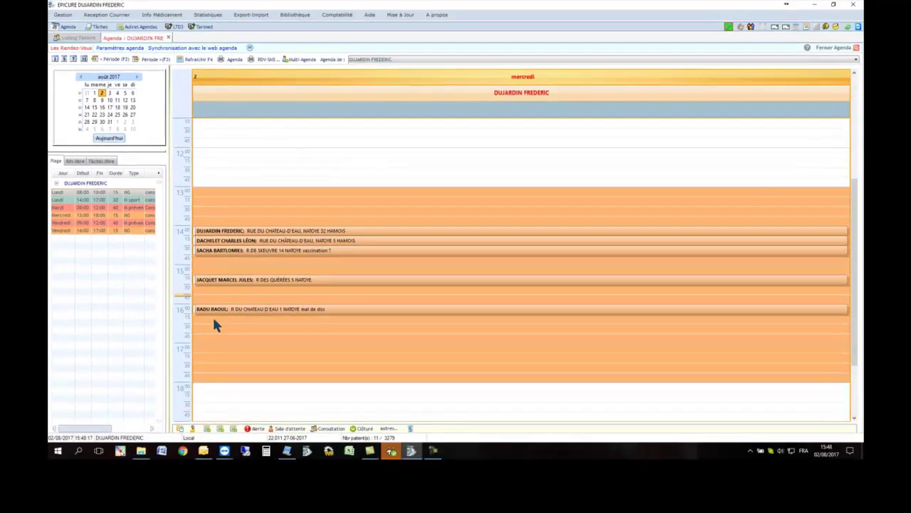
{"action": "left_click", "coordinate": [251, 361]}
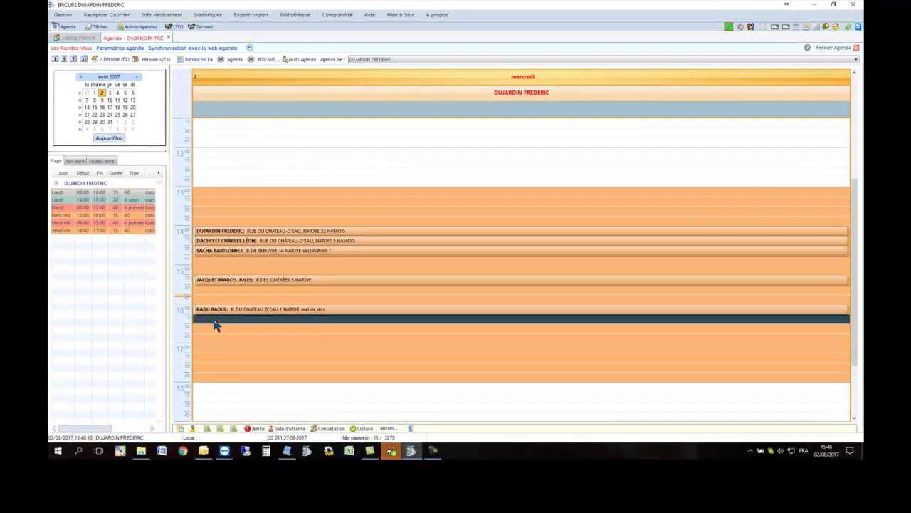
{"action": "right_click", "coordinate": [216, 325]}
{"action": "left_click", "coordinate": [285, 177]}
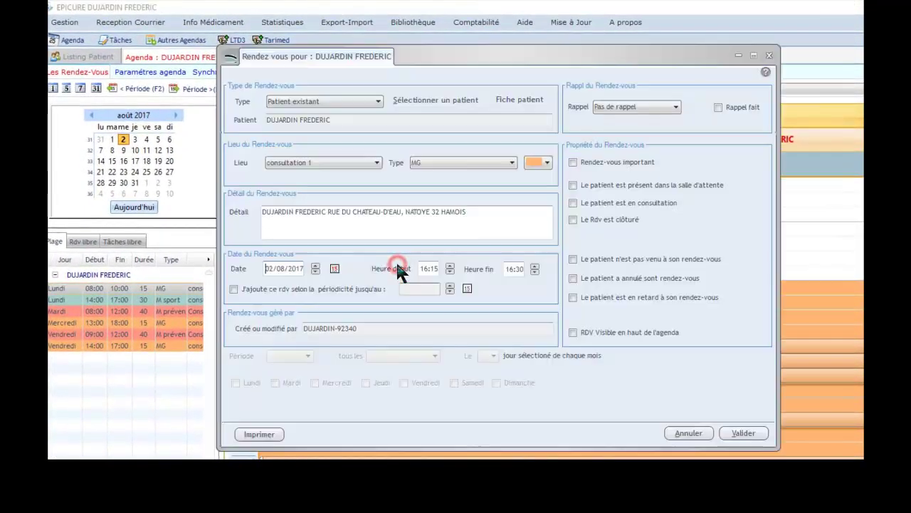
{"action": "left_click", "coordinate": [435, 100]}
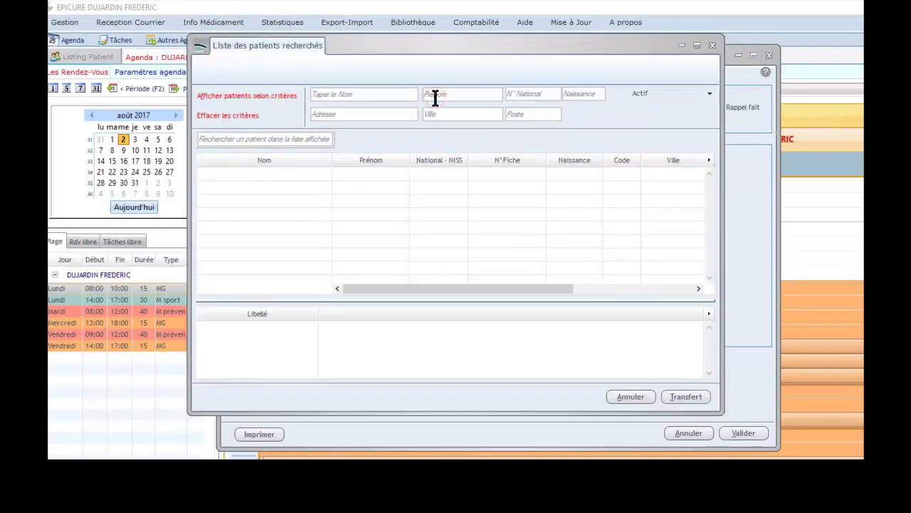
{"action": "type", "text": "S"}
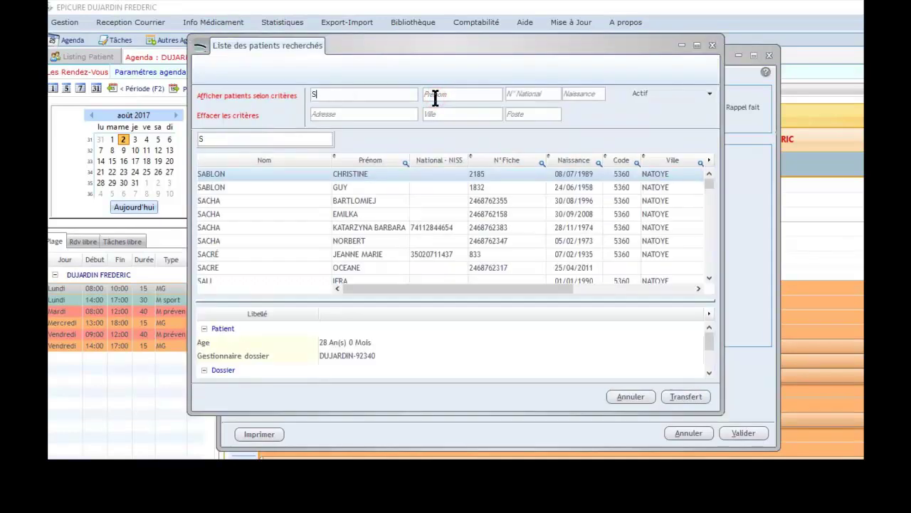
{"action": "left_click", "coordinate": [435, 212]}
{"action": "left_click", "coordinate": [691, 397]}
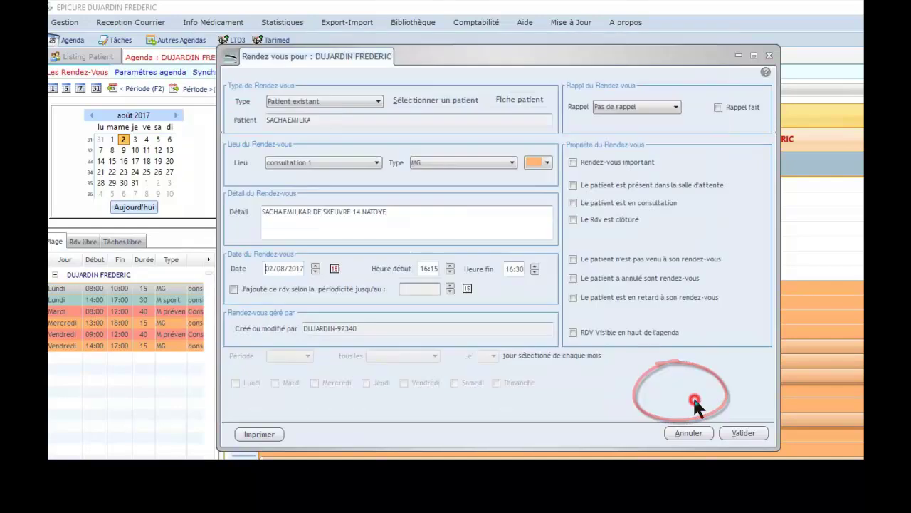
Add "mal de ventre" on a new line of the appointment's detail and validate the appointment.
{"action": "left_click", "coordinate": [406, 211]}
{"action": "key", "text": "Return"}
{"action": "type", "text": "mal de ventre"}
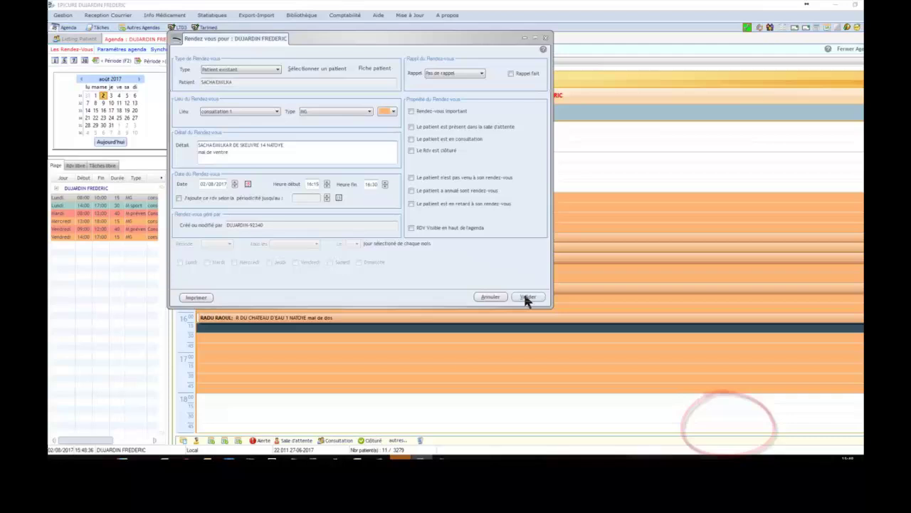
{"action": "left_click", "coordinate": [743, 433]}
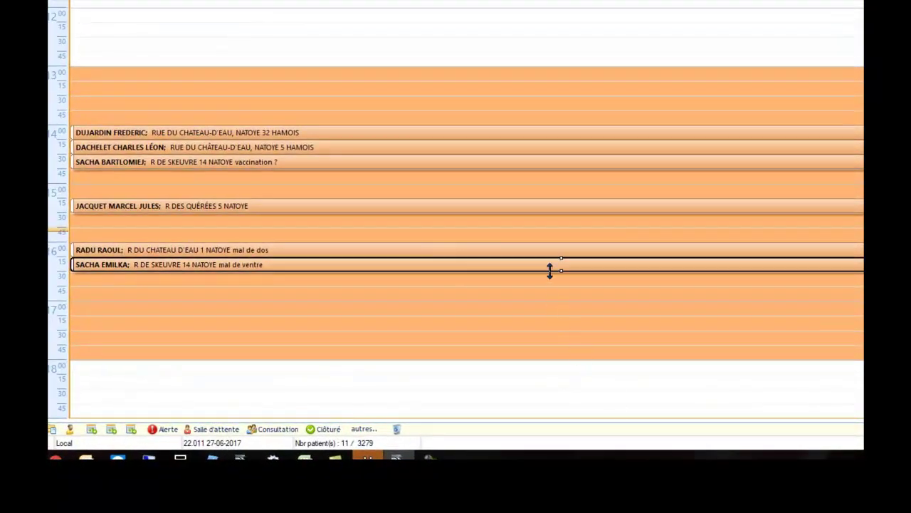
Extend the 16:15 appointment to end at 16:45 and open its patient's medical record.
{"action": "left_click_drag", "start_coordinate": [549, 270], "coordinate": [548, 285]}
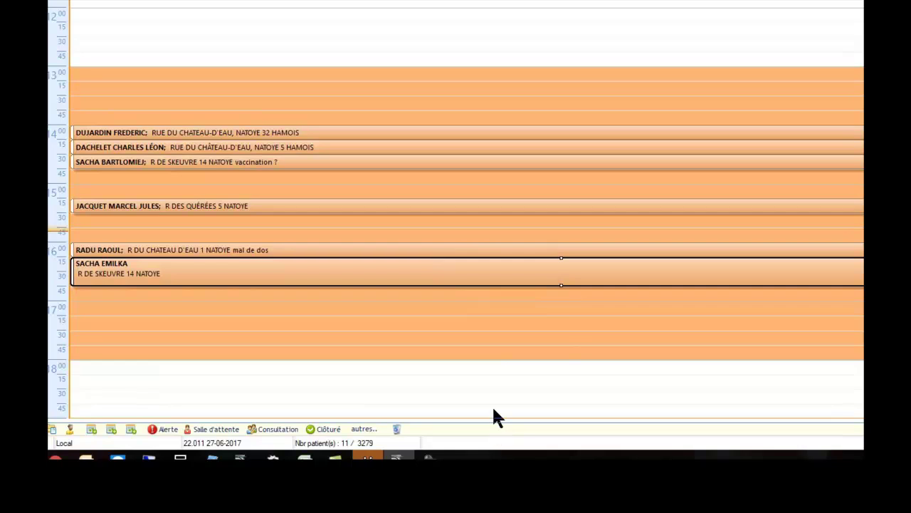
{"action": "left_click", "coordinate": [479, 354]}
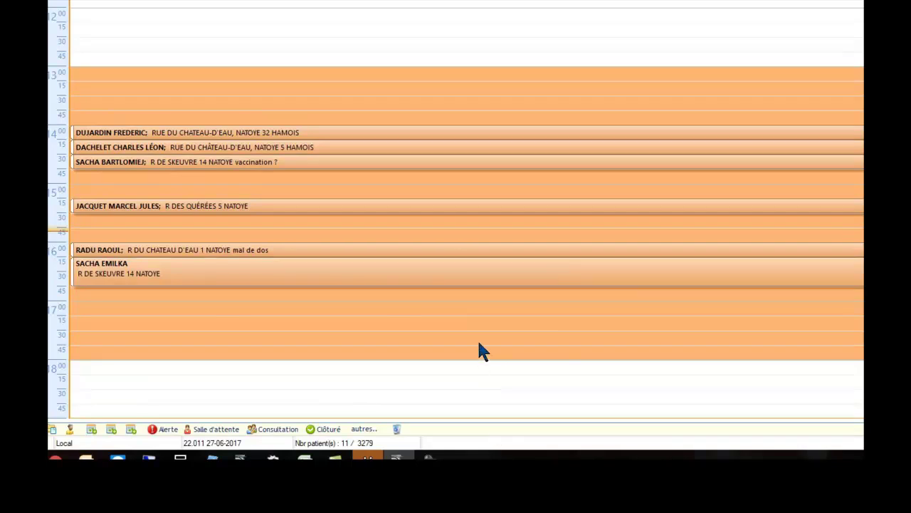
{"action": "right_click", "coordinate": [447, 277]}
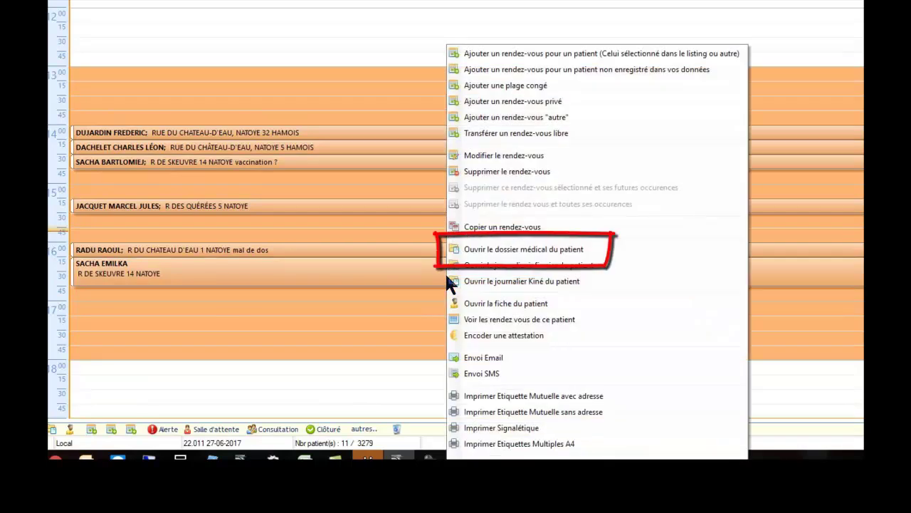
{"action": "left_click", "coordinate": [477, 250]}
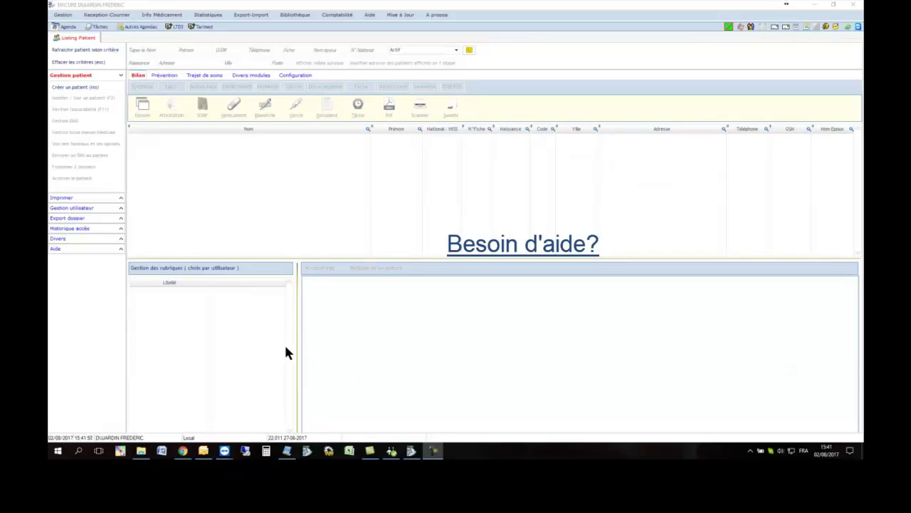
View the help topics of the patient listing and the options available for the record's Synthèse and consultation list.
{"action": "left_click", "coordinate": [120, 249]}
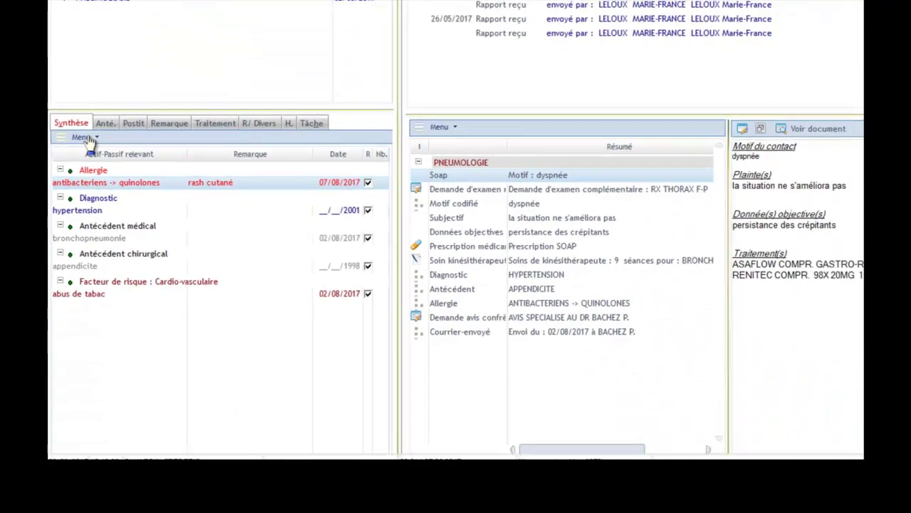
{"action": "left_click", "coordinate": [87, 139]}
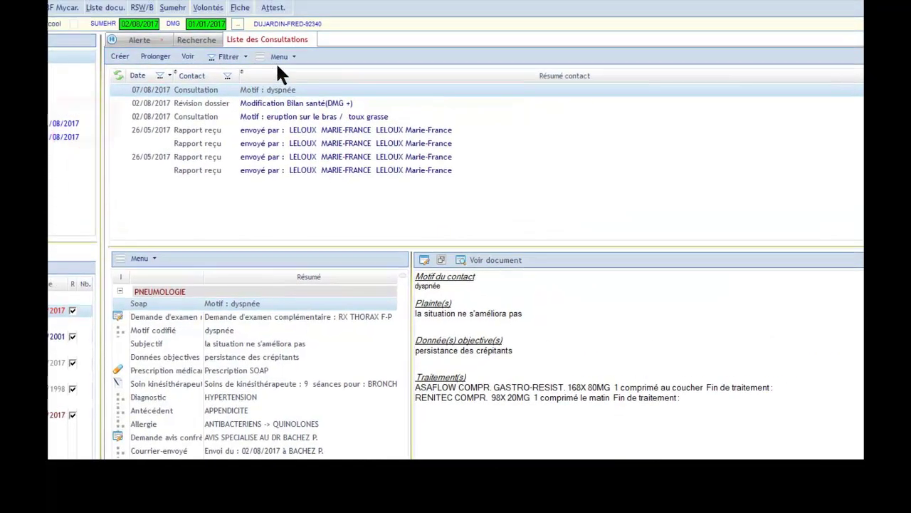
{"action": "right_click", "coordinate": [307, 131]}
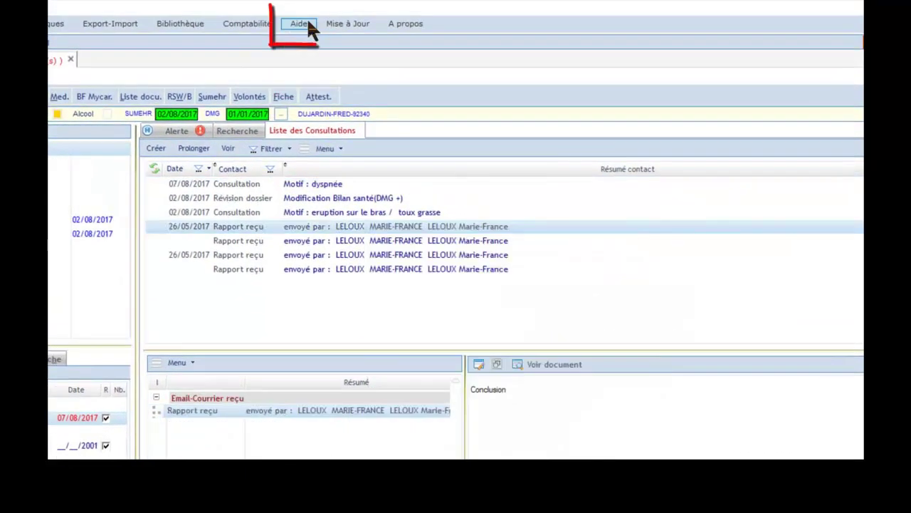
Look over the available help resources, including the video help list, and show the software's version and HelpDesk-Support details.
{"action": "left_click", "coordinate": [307, 23]}
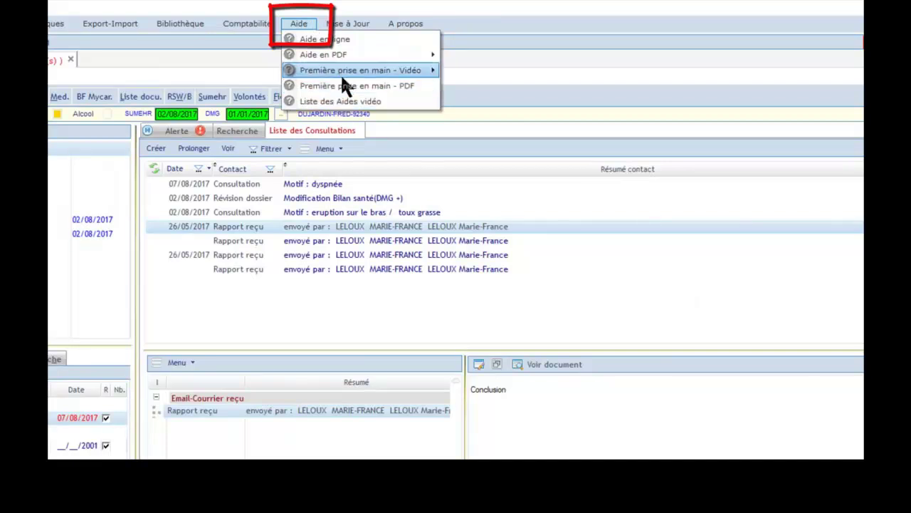
{"action": "mouse_move", "coordinate": [340, 74]}
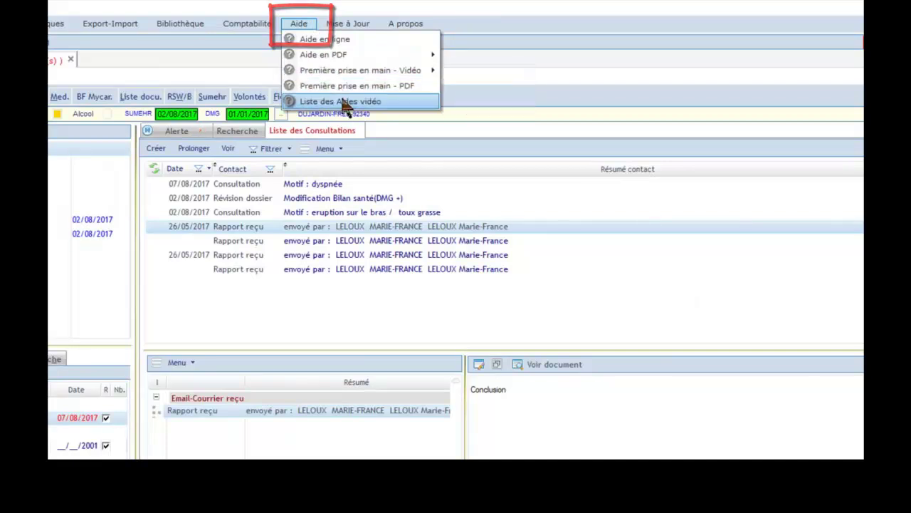
{"action": "left_click", "coordinate": [730, 427]}
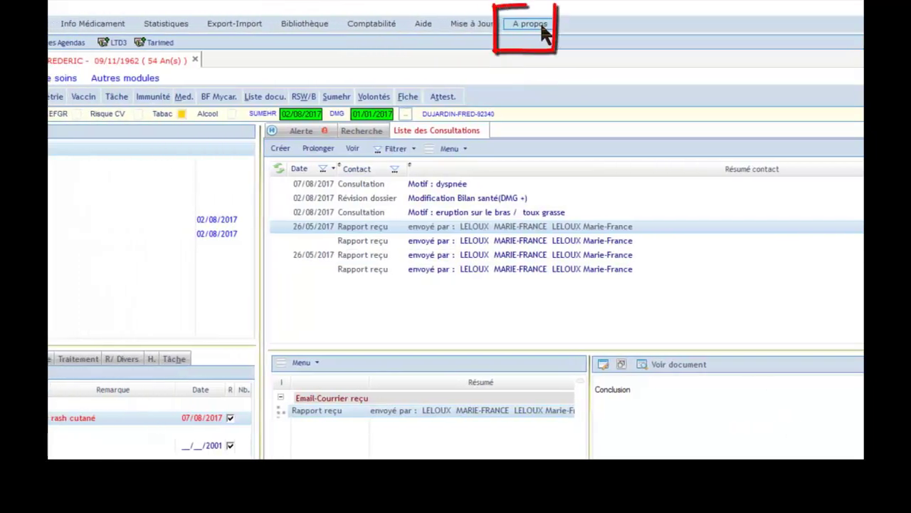
{"action": "left_click", "coordinate": [541, 26]}
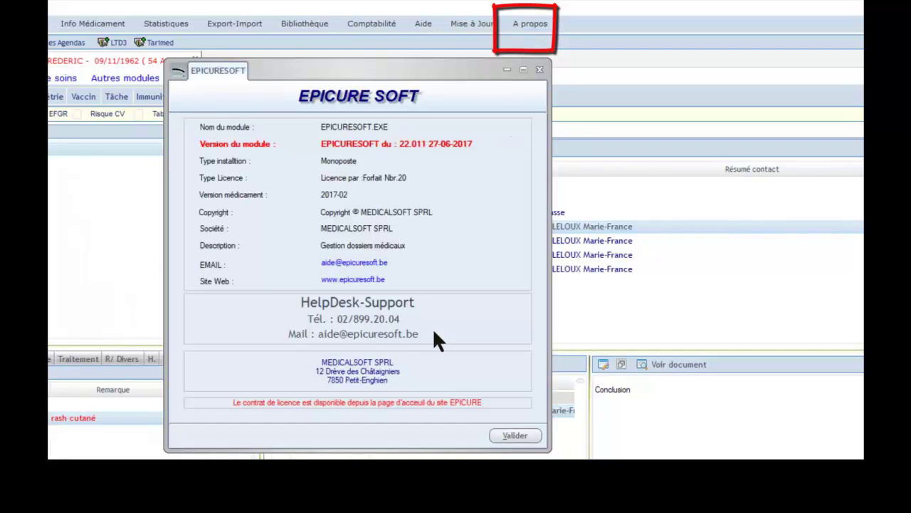